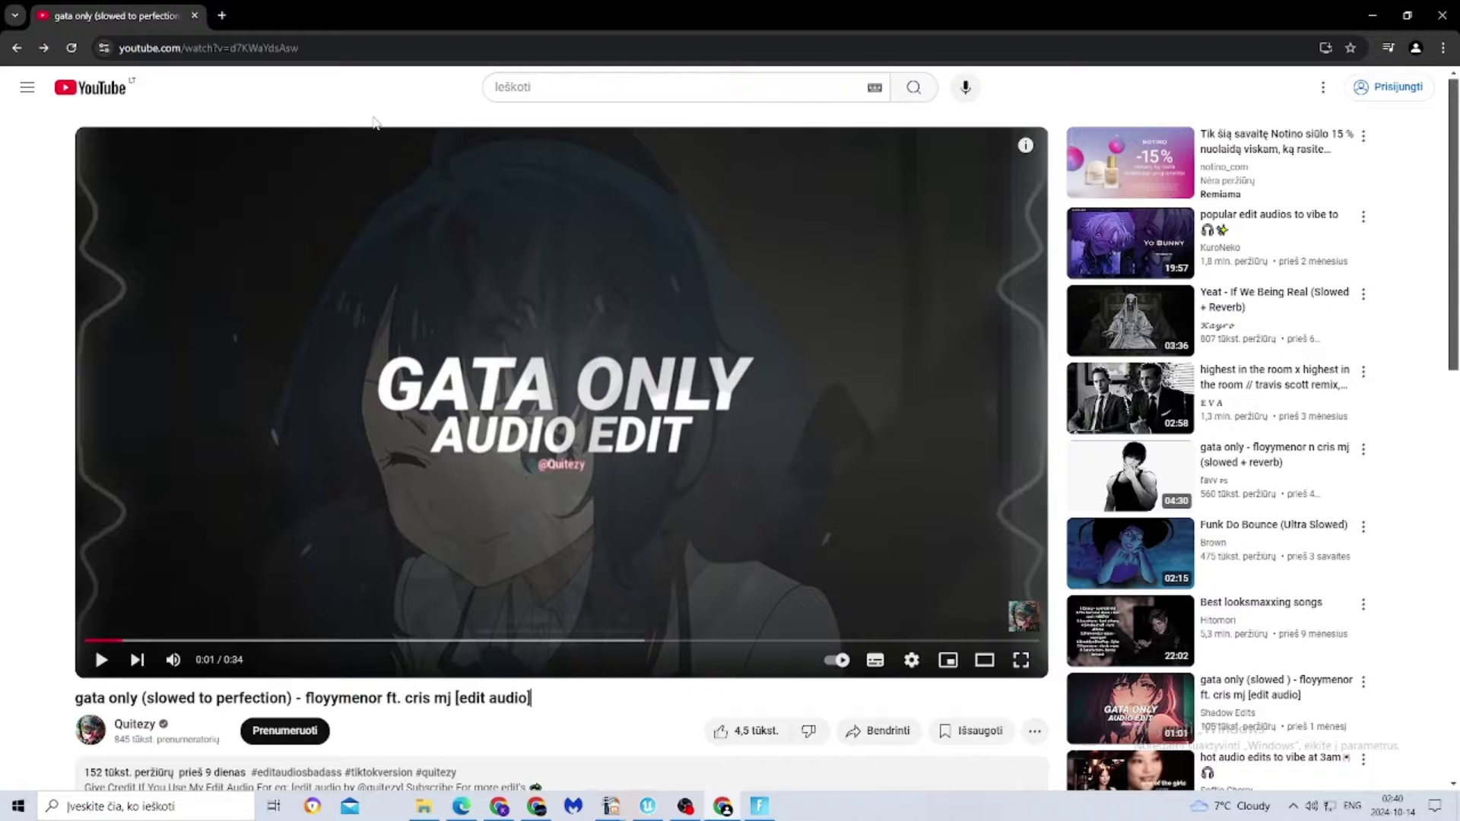
Copy the gata only video's address, search the web for tuberipper in a new tab and open the TubeRipper site.
{"action": "left_click", "coordinate": [316, 46]}
{"action": "key", "text": "ctrl+c"}
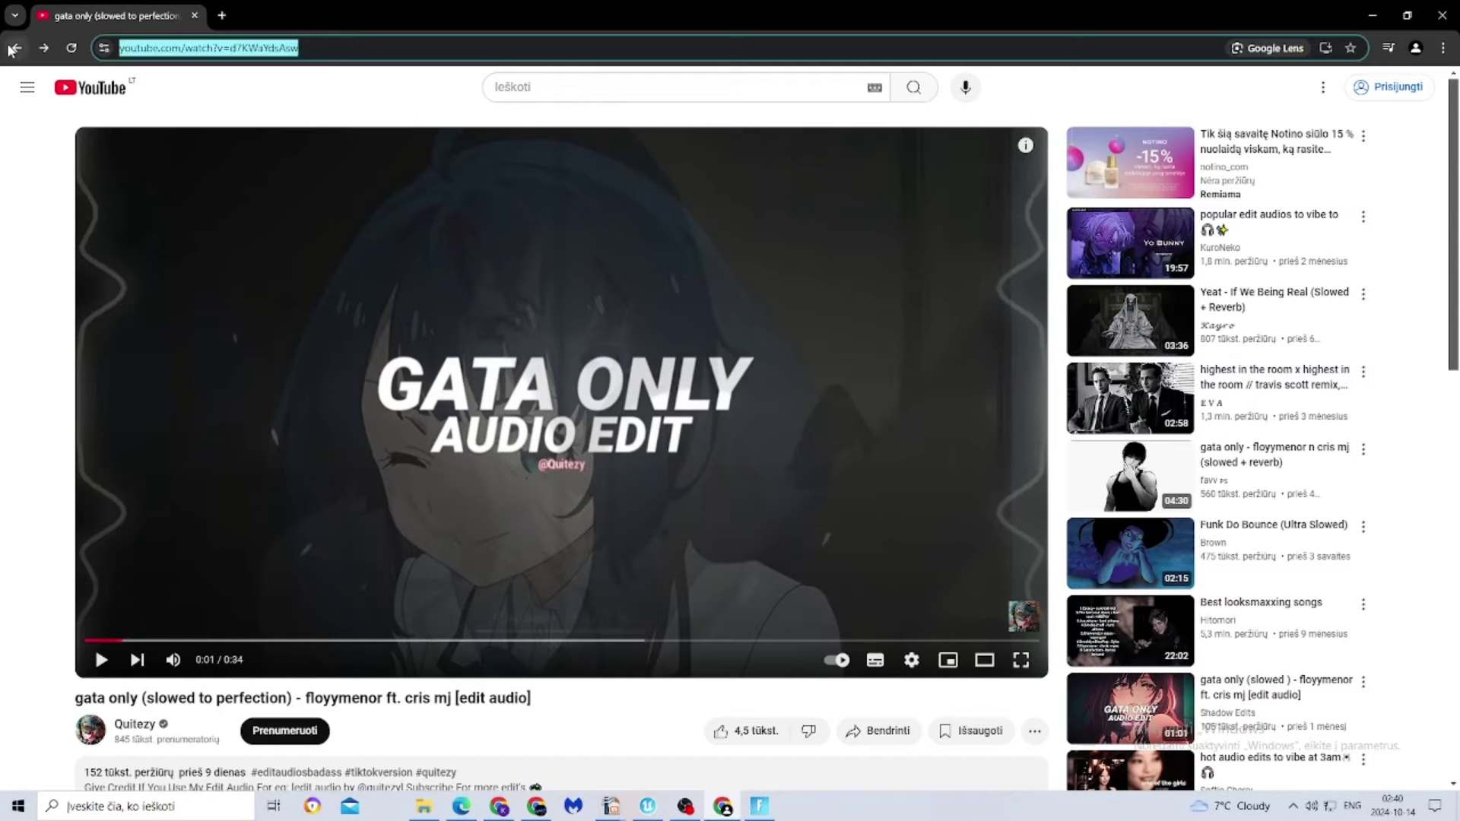
{"action": "left_click", "coordinate": [223, 16]}
{"action": "left_click", "coordinate": [770, 309]}
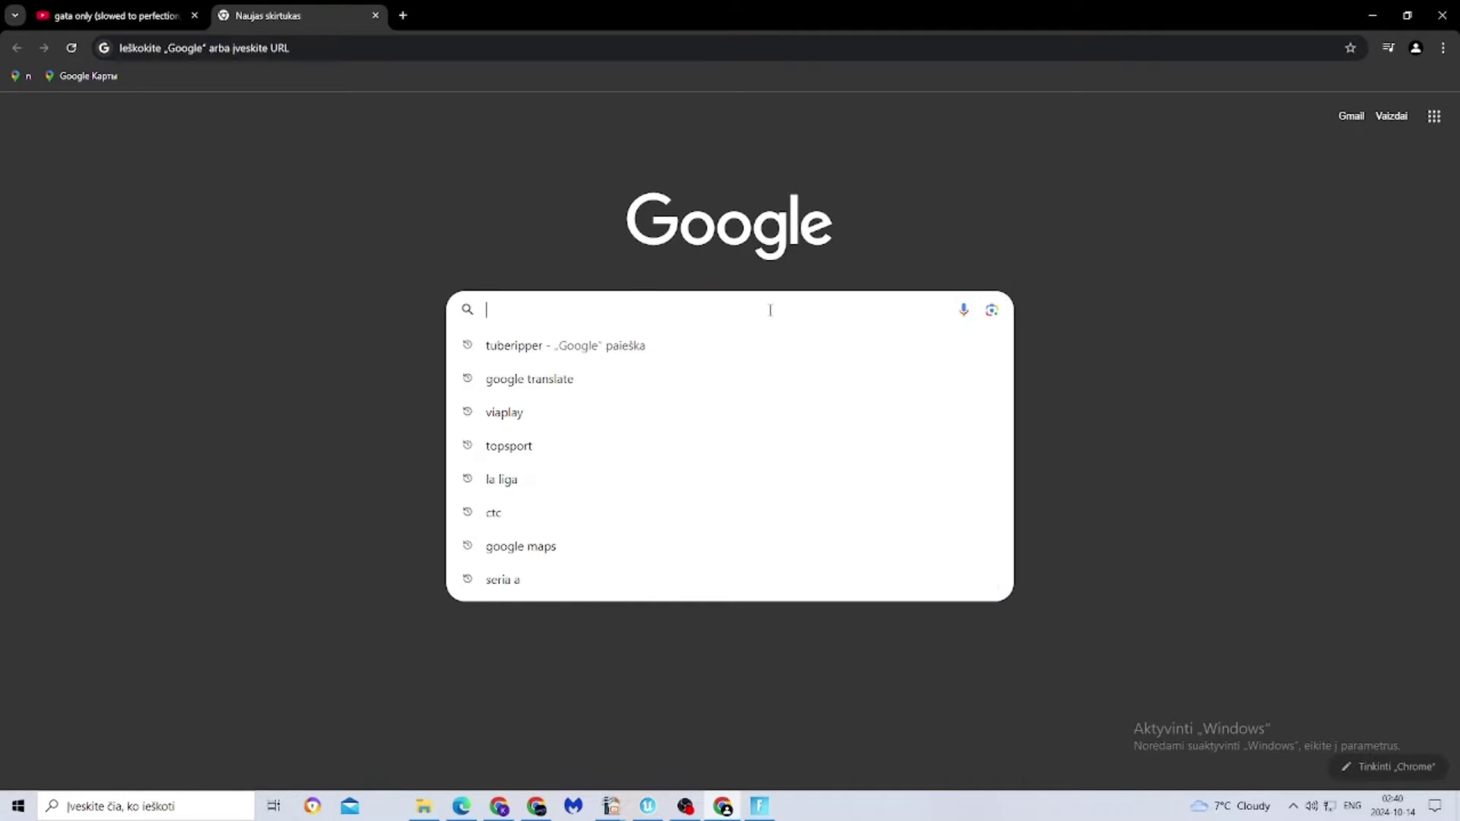
{"action": "type", "text": "tuberipper"}
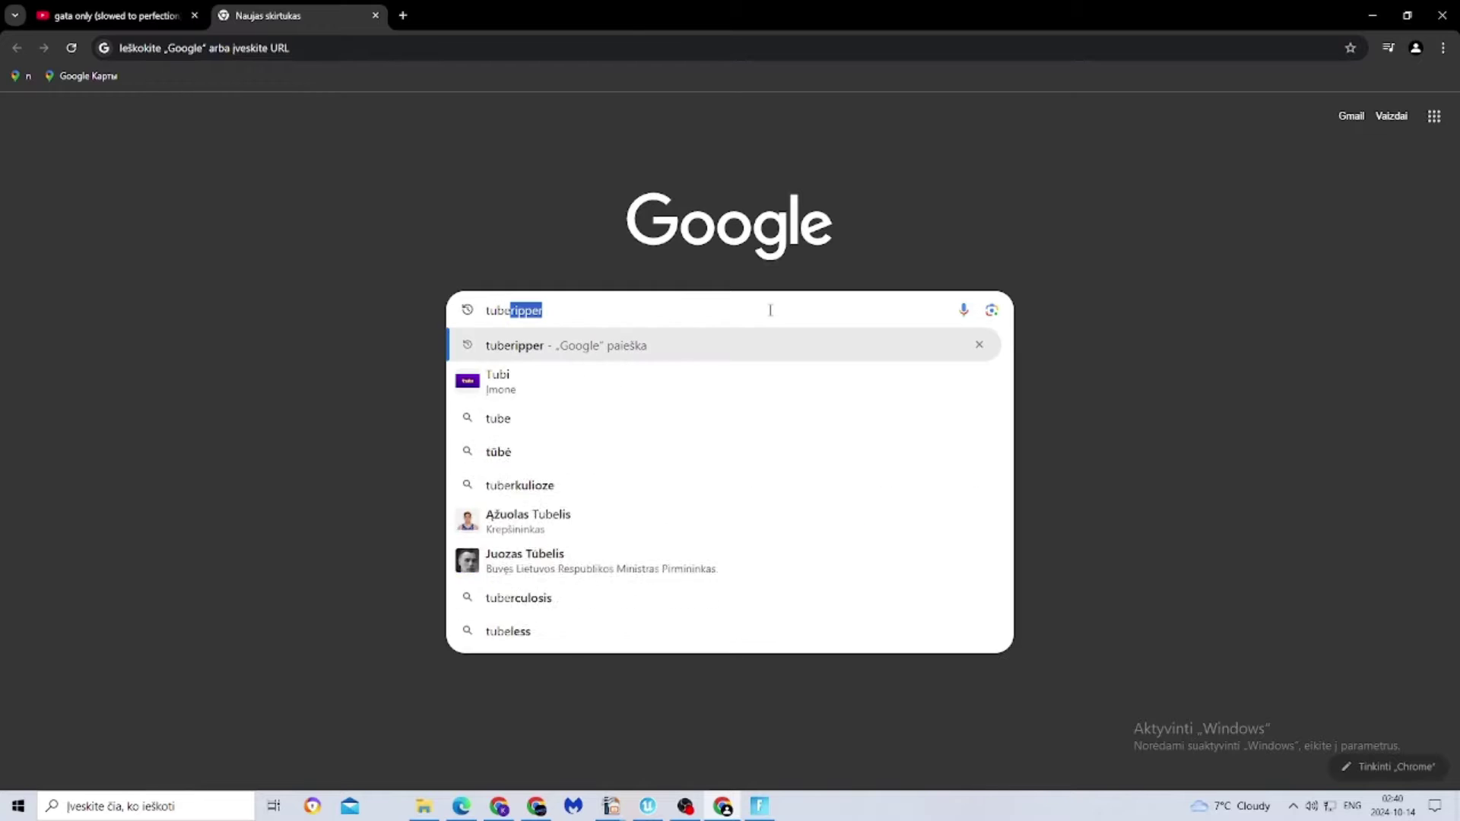
{"action": "key", "text": "Return"}
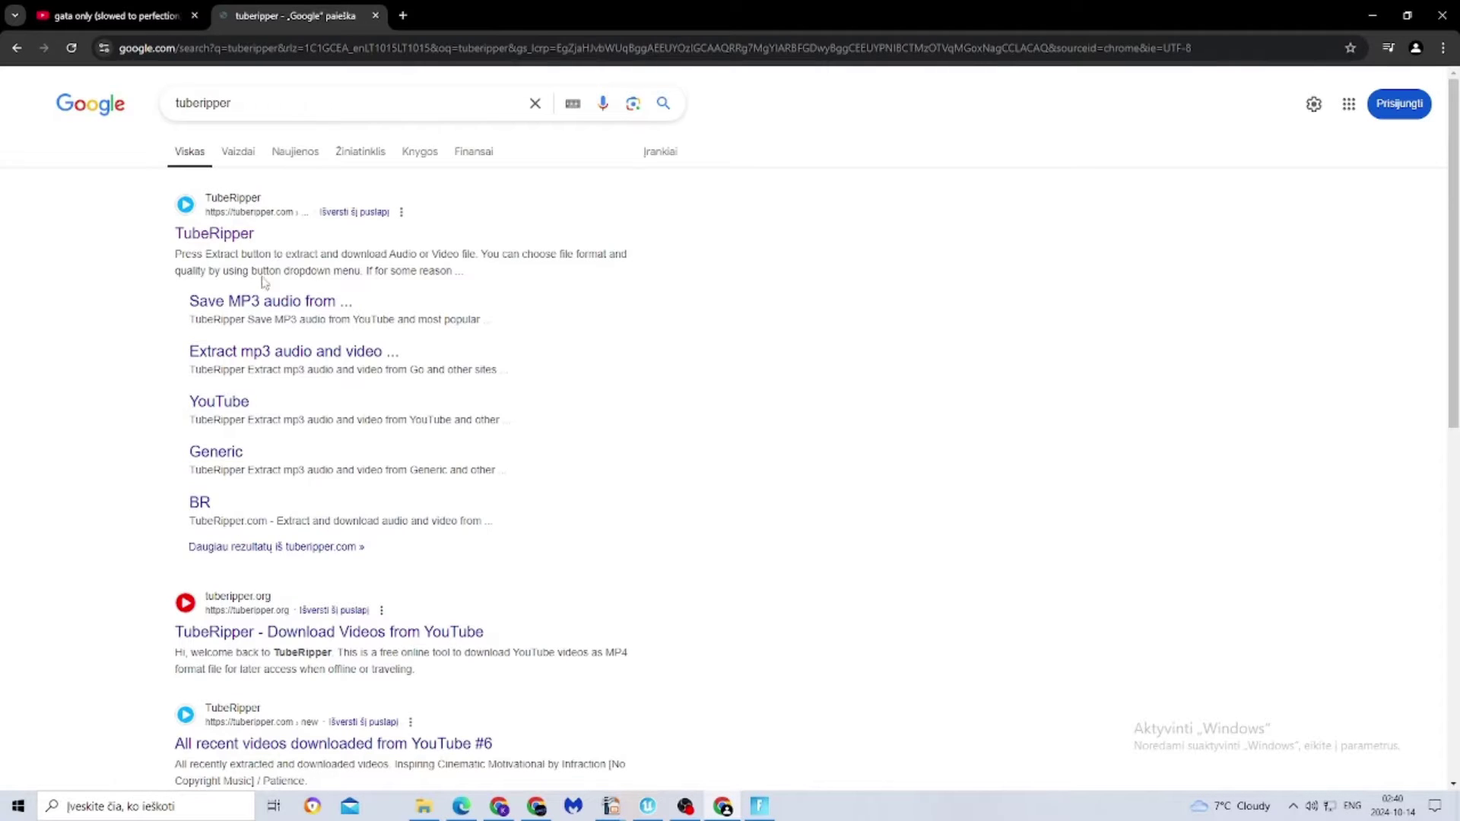
{"action": "left_click", "coordinate": [236, 238]}
Load the copied video address into the extractor and extract its audio as mp3 (48 kHz).
{"action": "left_click", "coordinate": [827, 235]}
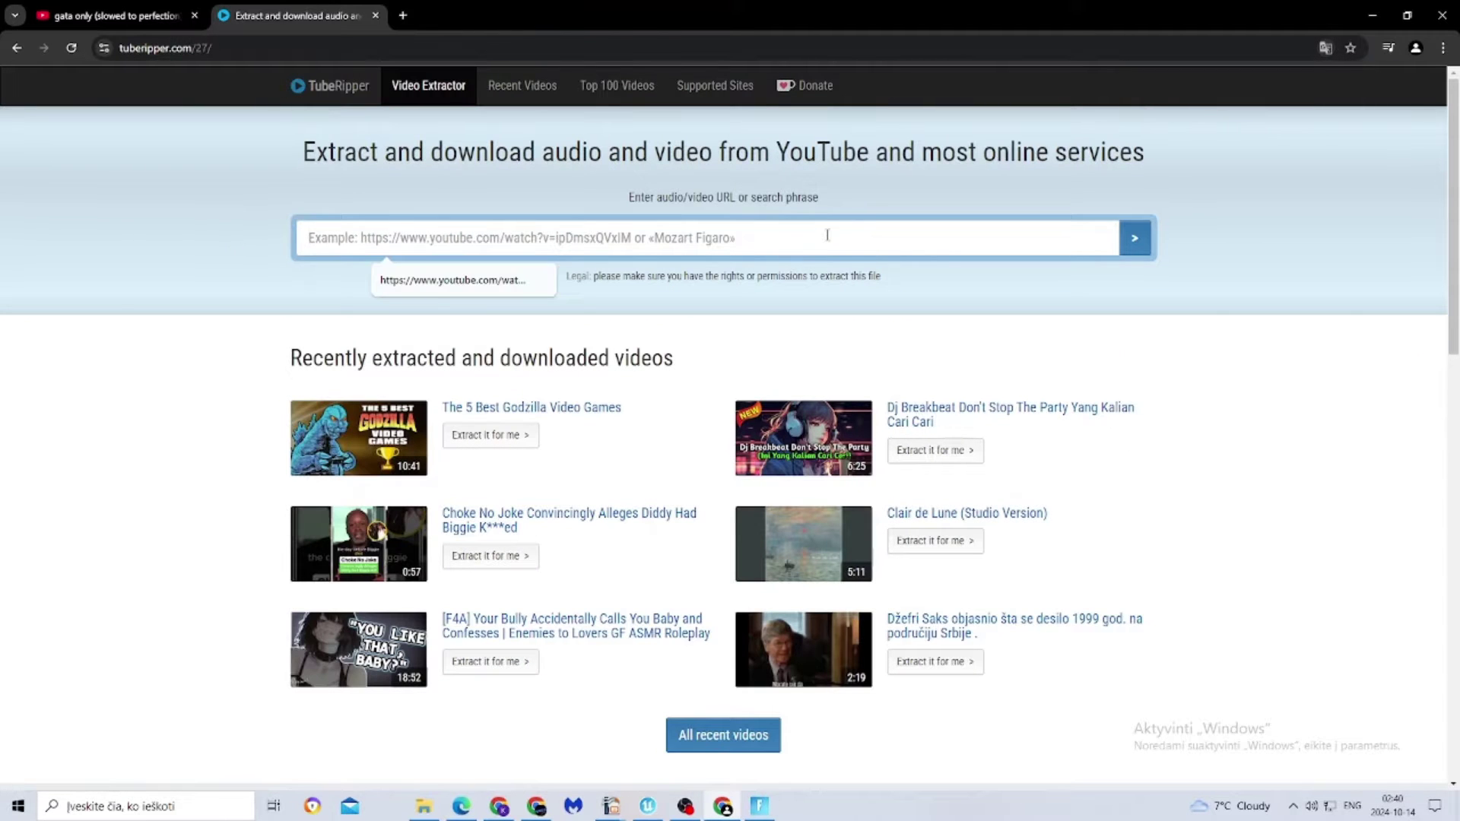
{"action": "key", "text": "ctrl+v"}
{"action": "key", "text": "Return"}
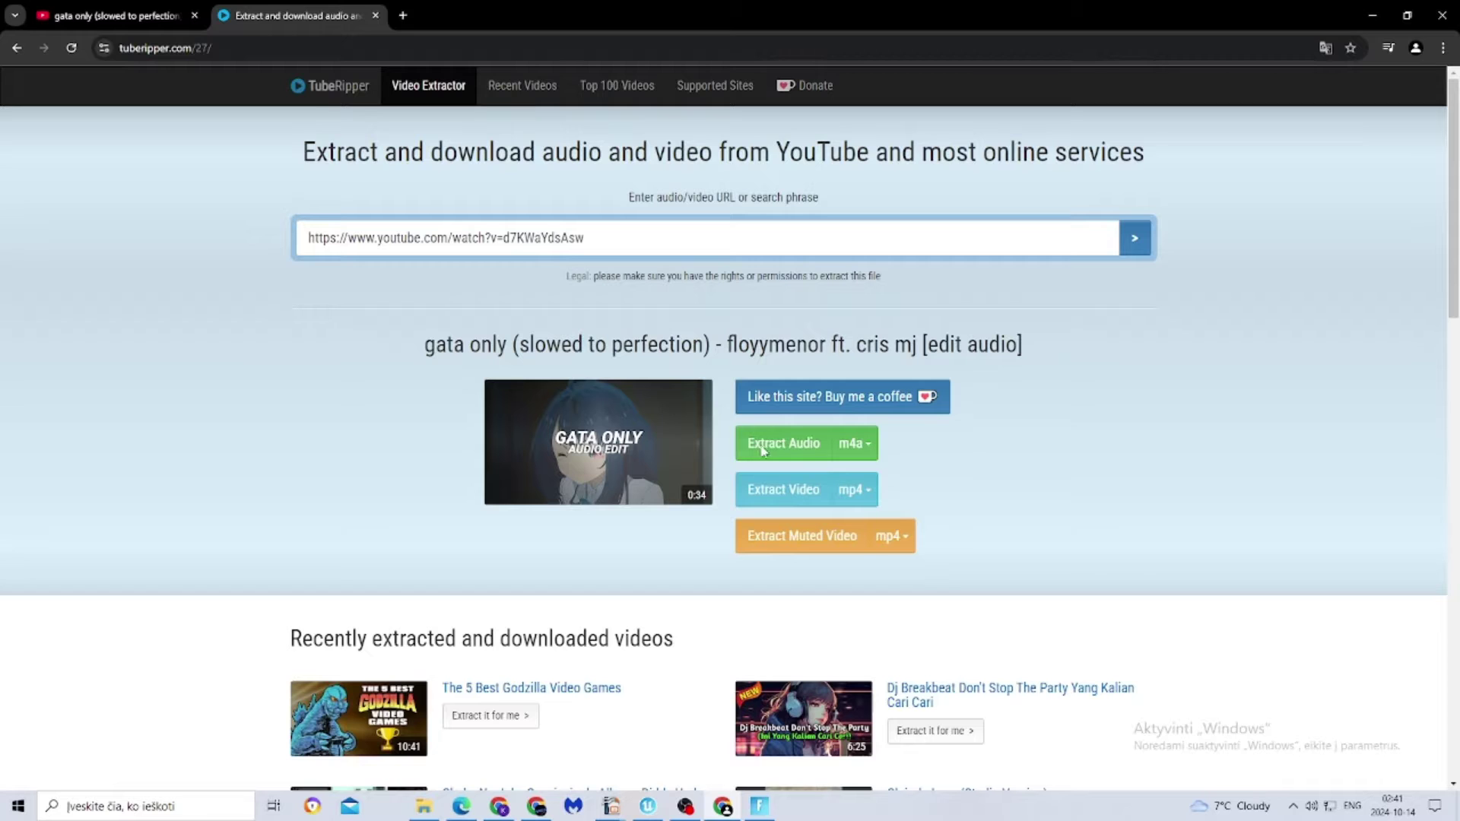
{"action": "left_click", "coordinate": [864, 449]}
{"action": "left_click", "coordinate": [558, 13]}
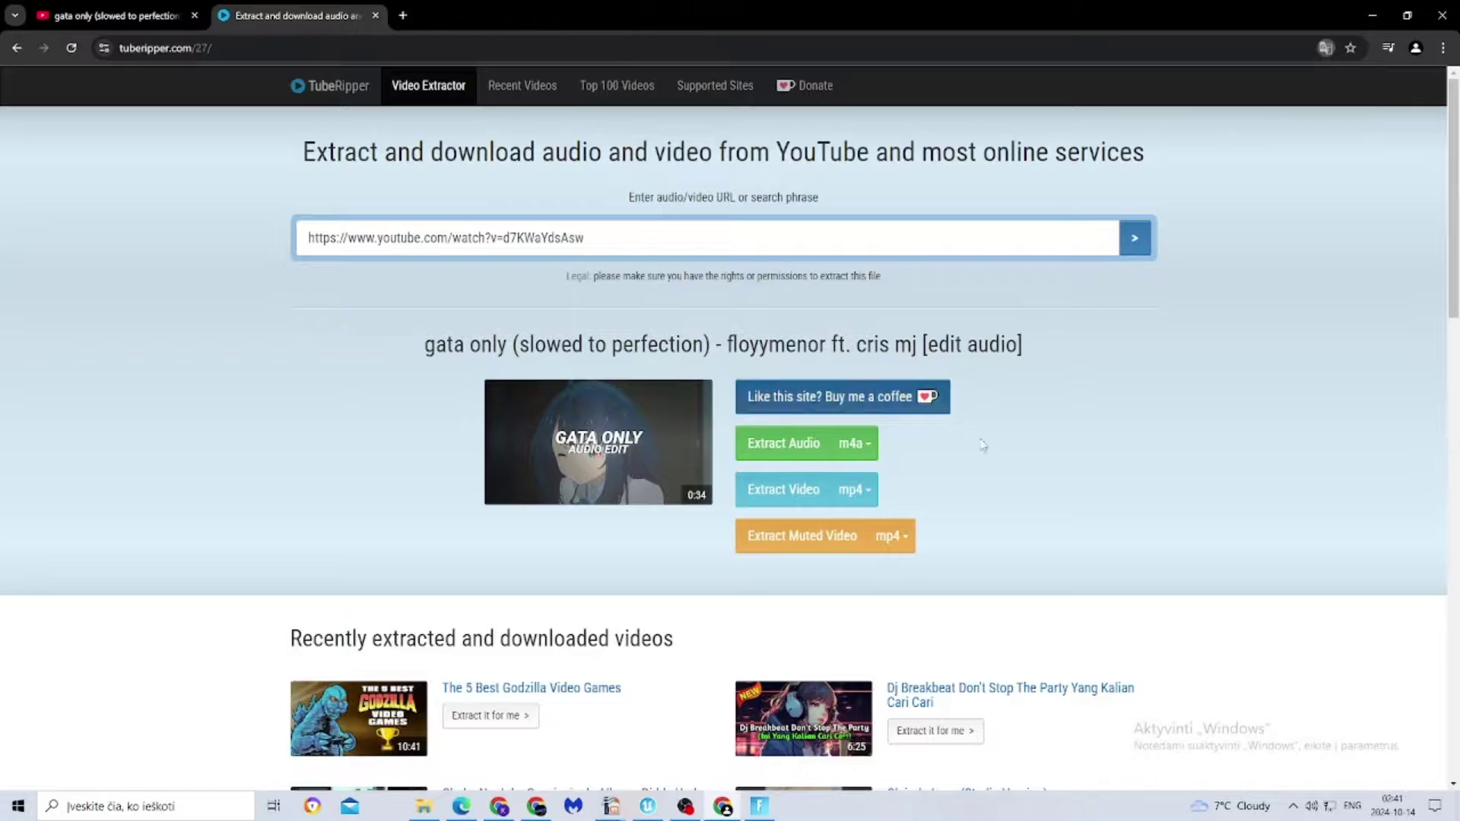
{"action": "left_click", "coordinate": [866, 456]}
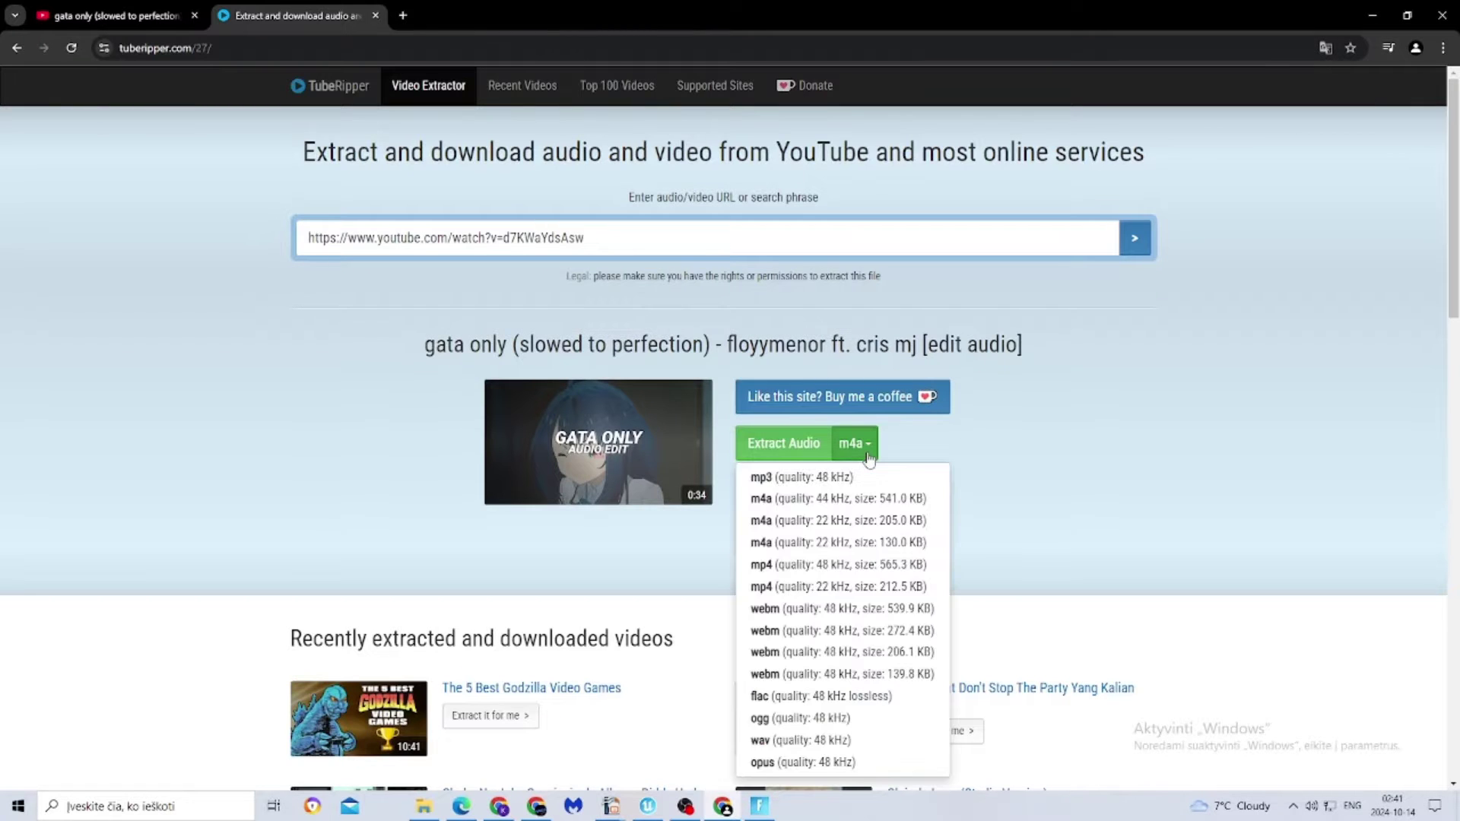
{"action": "left_click", "coordinate": [800, 485]}
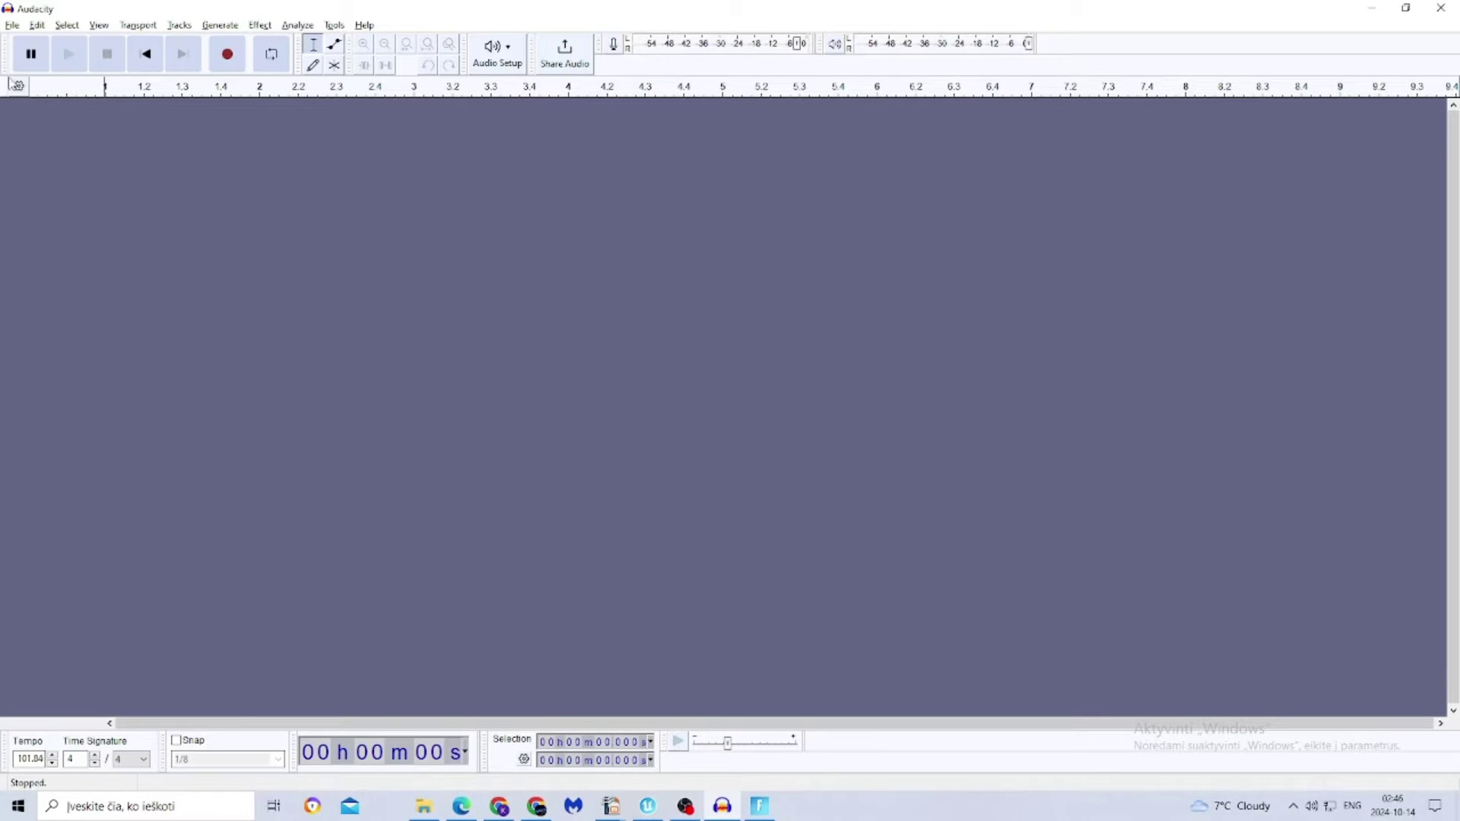
Open the downloaded gata only (slowed to perfection) audio file in Audacity.
{"action": "left_click", "coordinate": [12, 25]}
{"action": "left_click", "coordinate": [30, 57]}
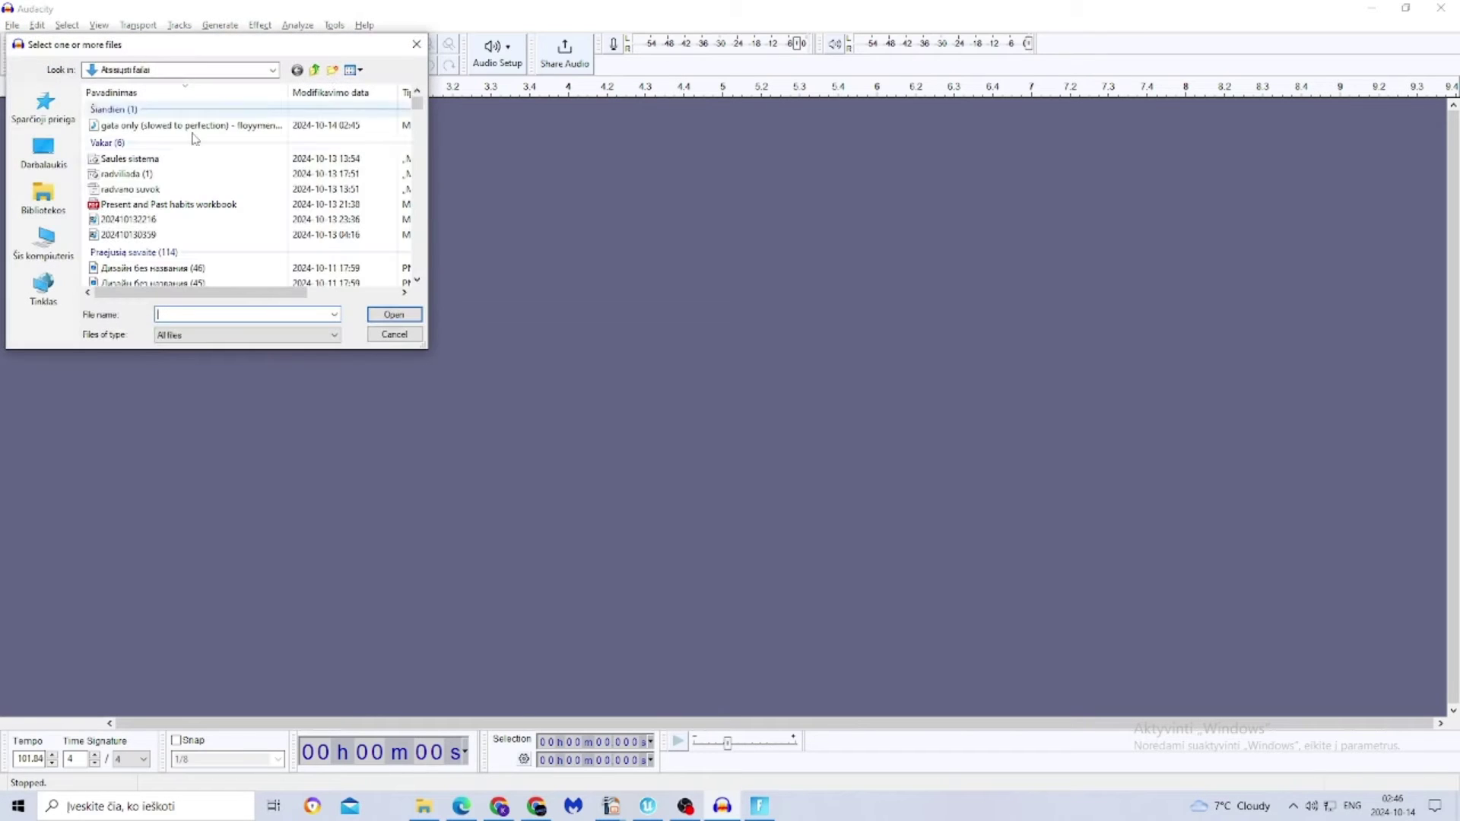
{"action": "left_click", "coordinate": [250, 126]}
{"action": "left_click", "coordinate": [394, 314]}
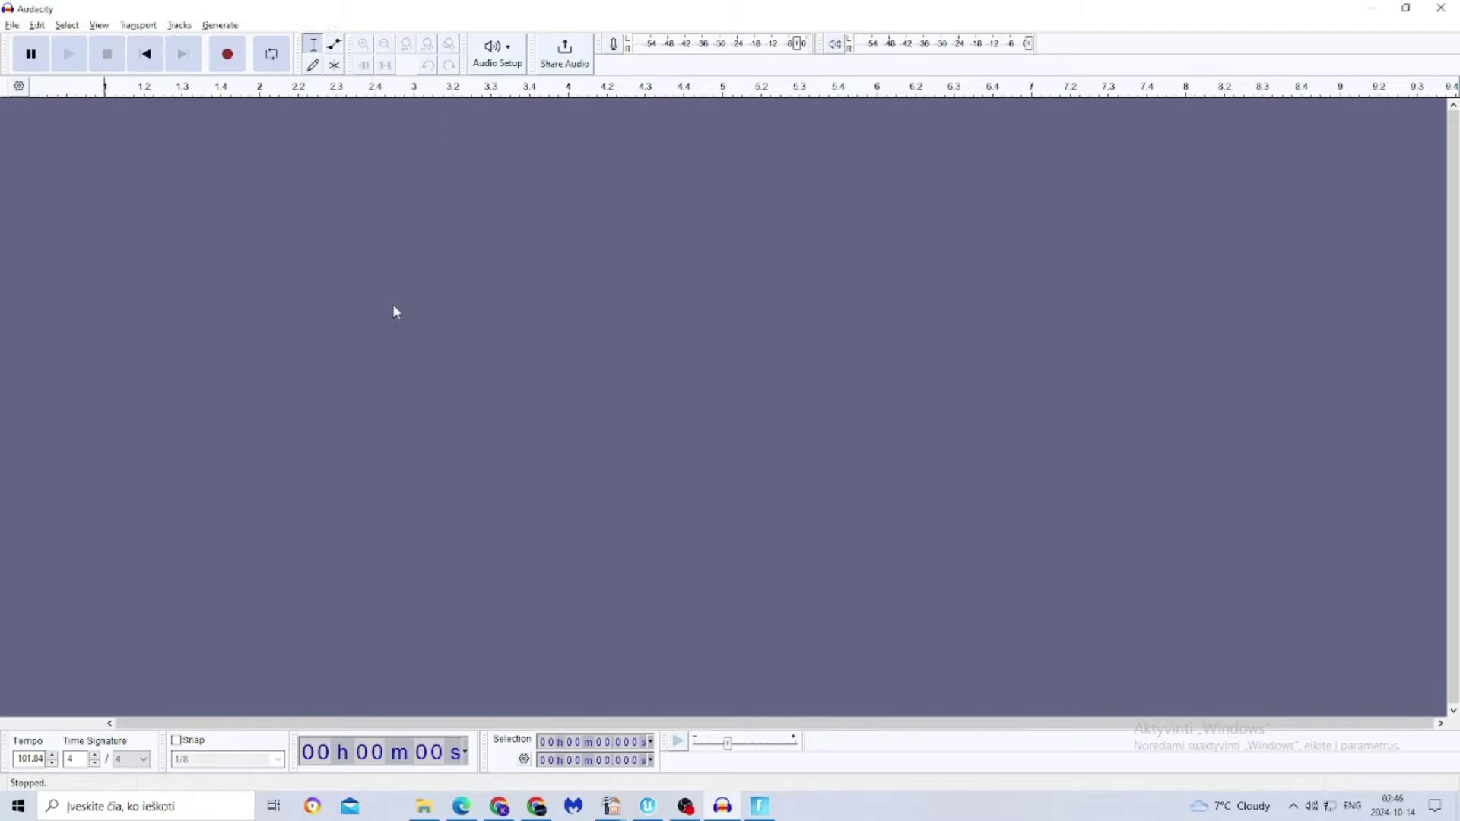
Export the gata only track to the computer as a WAV file.
{"action": "left_click", "coordinate": [15, 27]}
{"action": "left_click", "coordinate": [56, 192]}
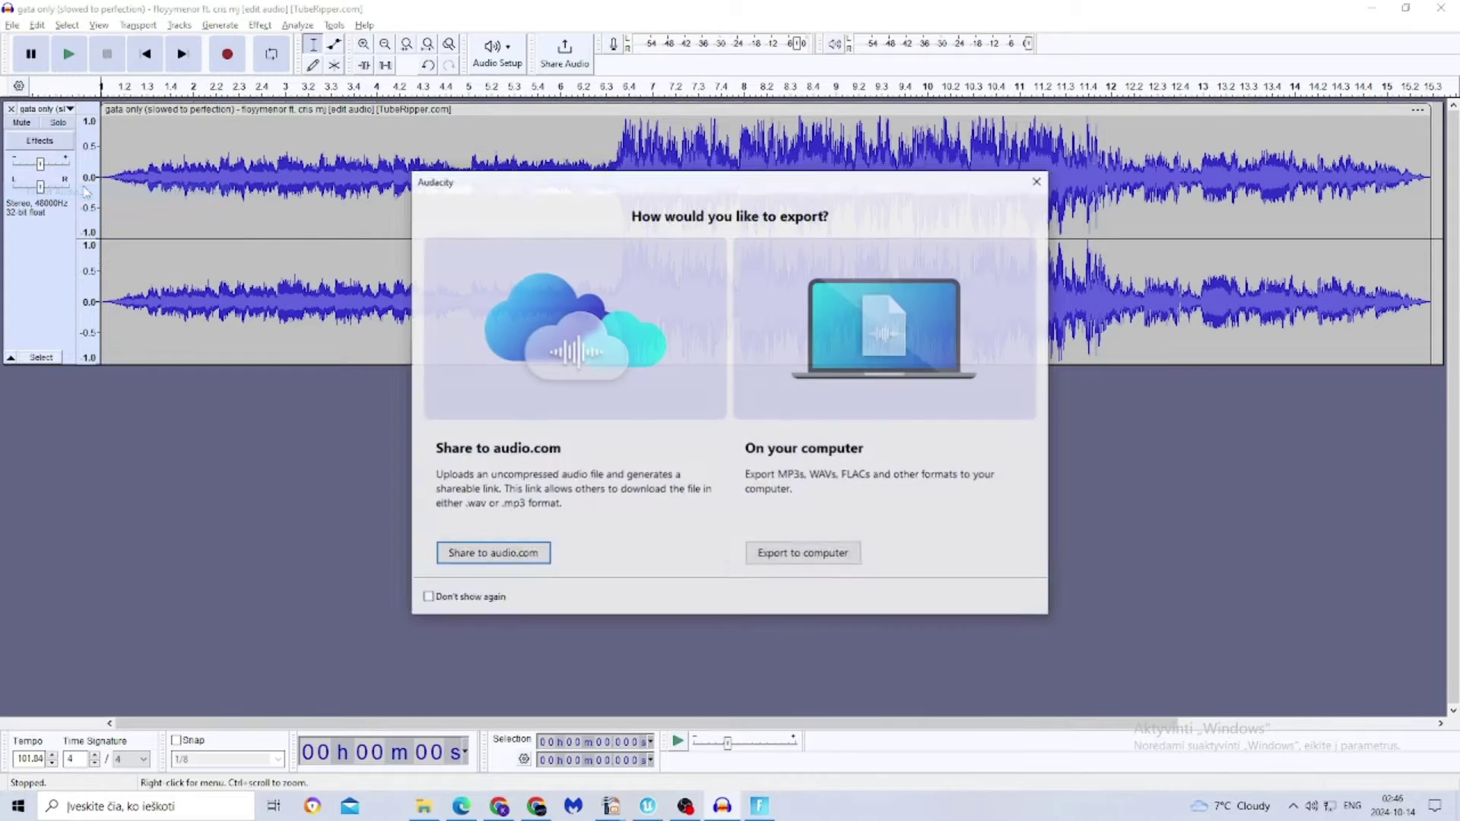
{"action": "left_click", "coordinate": [803, 554]}
{"action": "left_click", "coordinate": [880, 541]}
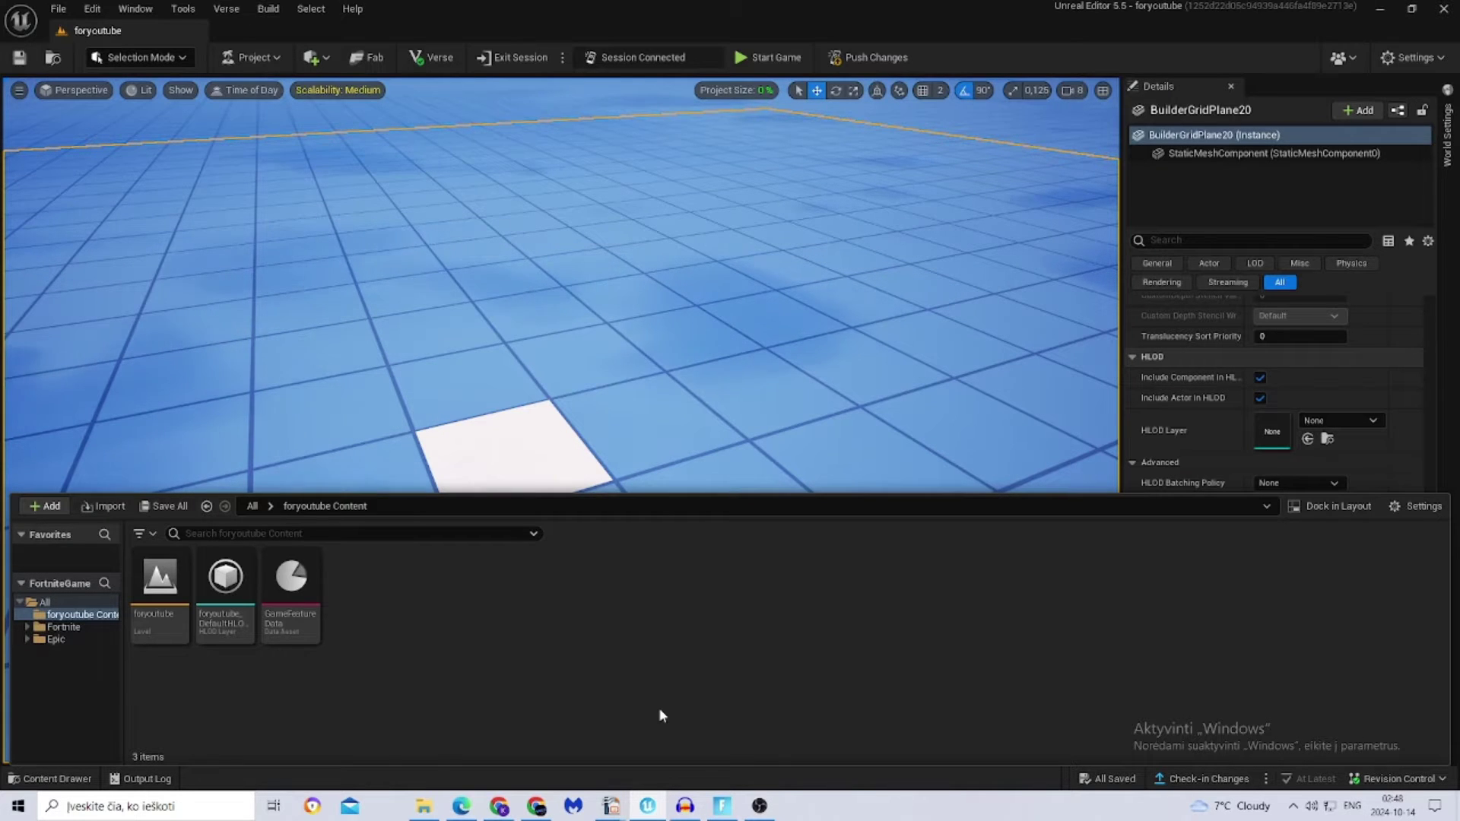
In Unreal Editor, import the gata only (slowed to perfection) WAV from the Audacity folder into the foryoutube content.
{"action": "left_click", "coordinate": [122, 508]}
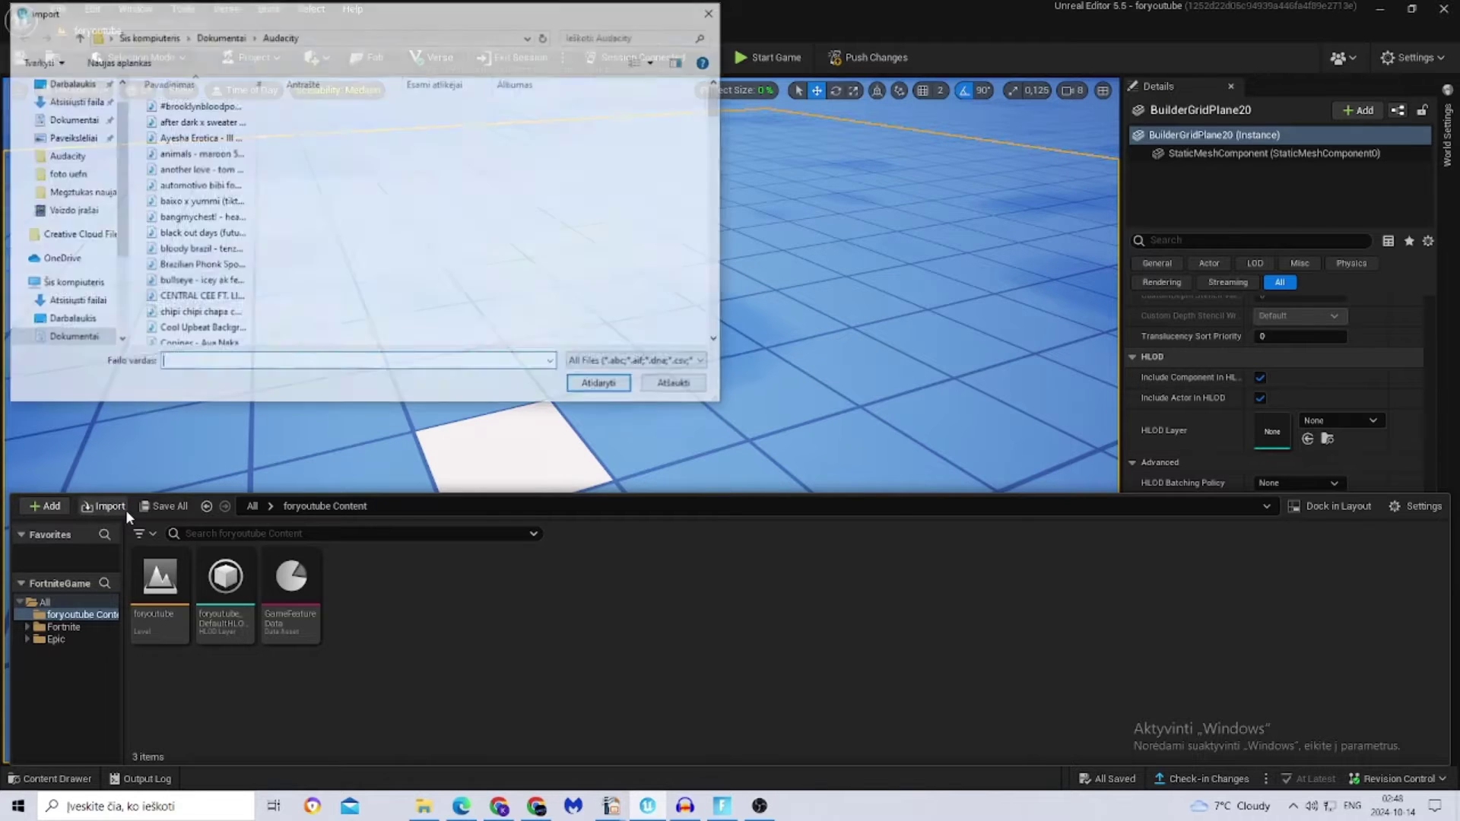
{"action": "left_click", "coordinate": [111, 155]}
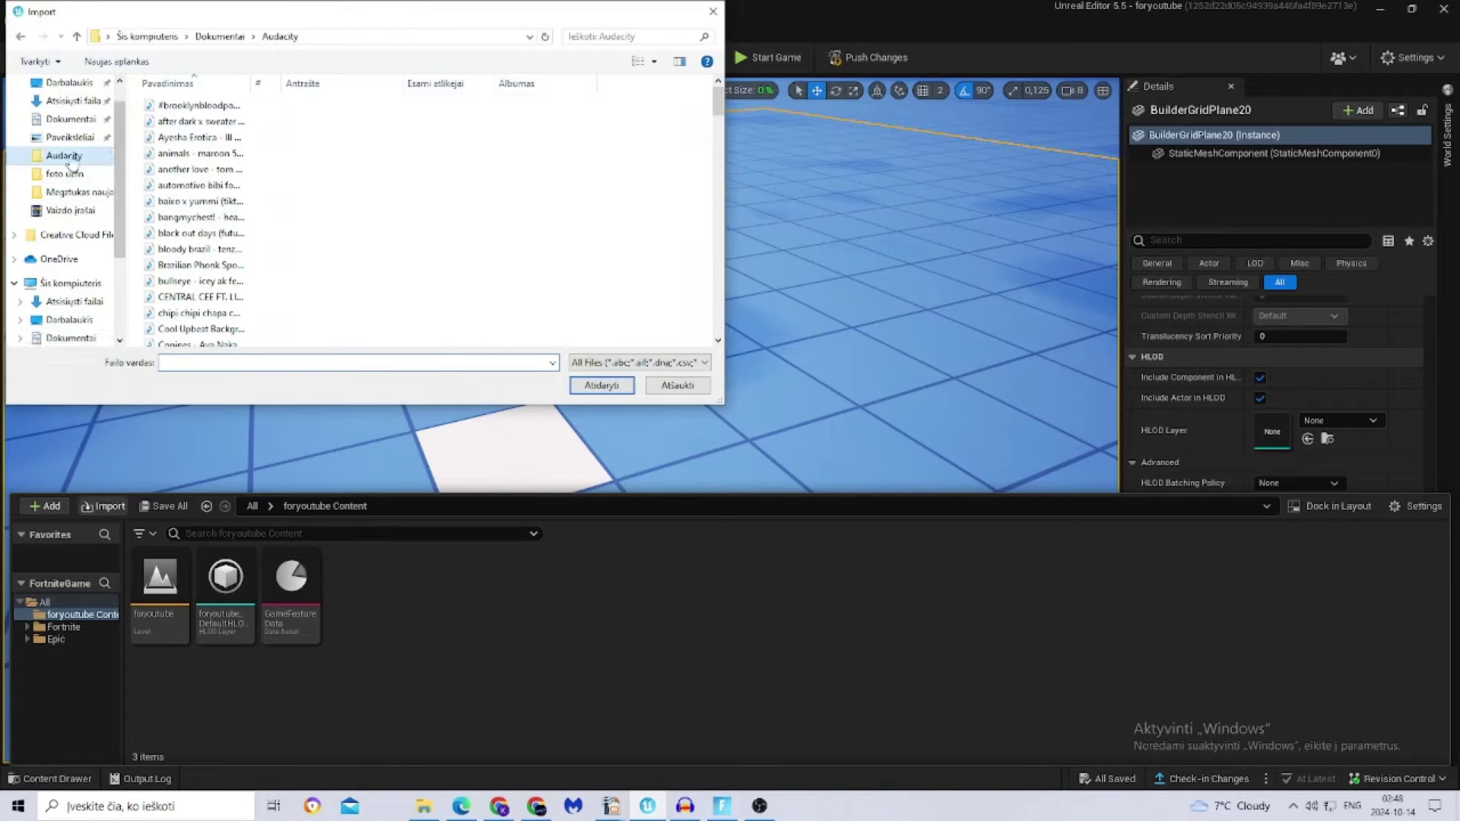
{"action": "left_click", "coordinate": [241, 362]}
{"action": "type", "text": "gata"}
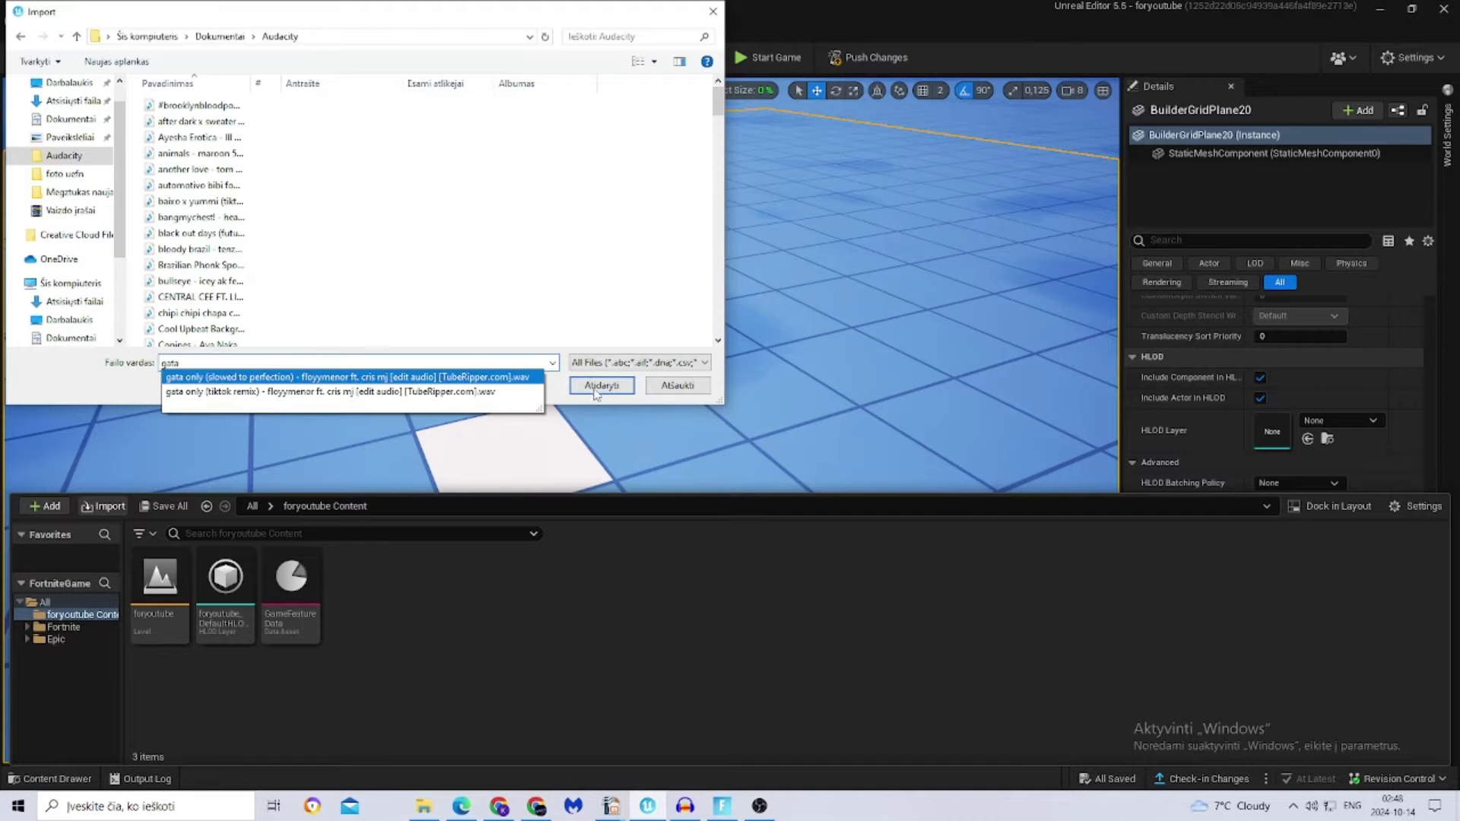
{"action": "left_click", "coordinate": [600, 385]}
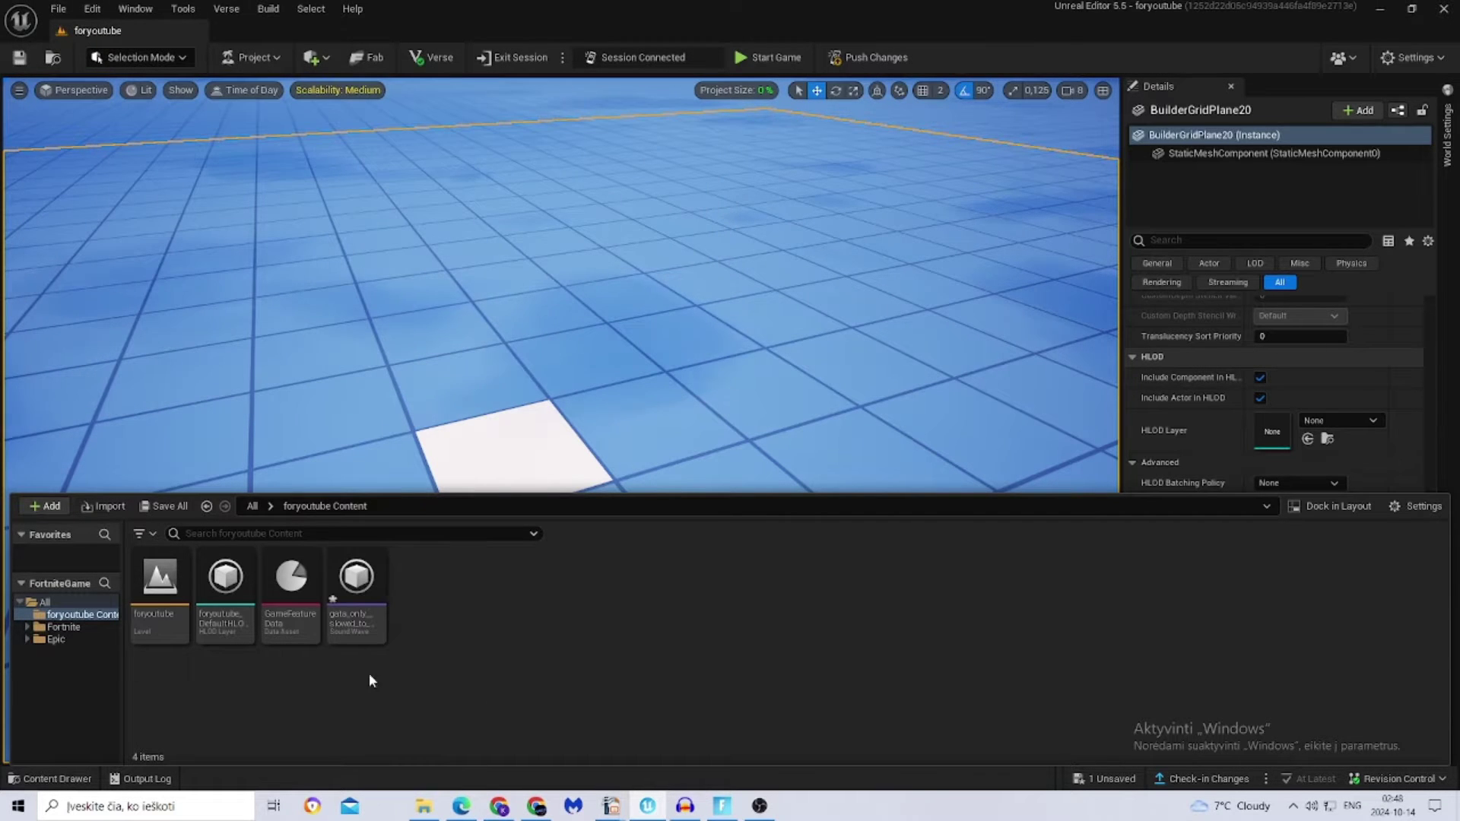
Search the Fortnite content for audio and place a Radio device on the white grid tile in the level.
{"action": "left_click", "coordinate": [76, 627]}
{"action": "left_click", "coordinate": [305, 534]}
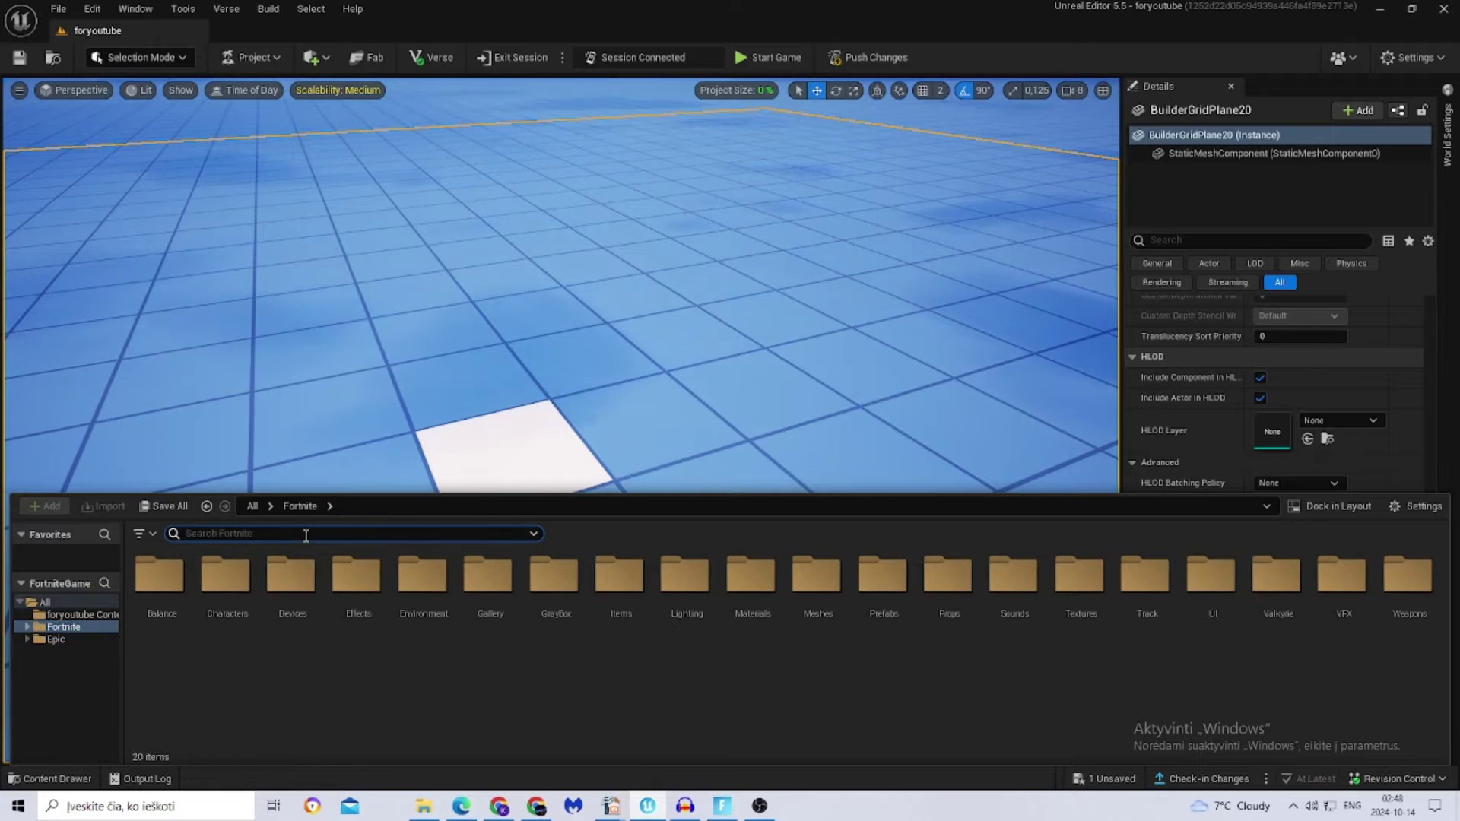
{"action": "type", "text": "audio"}
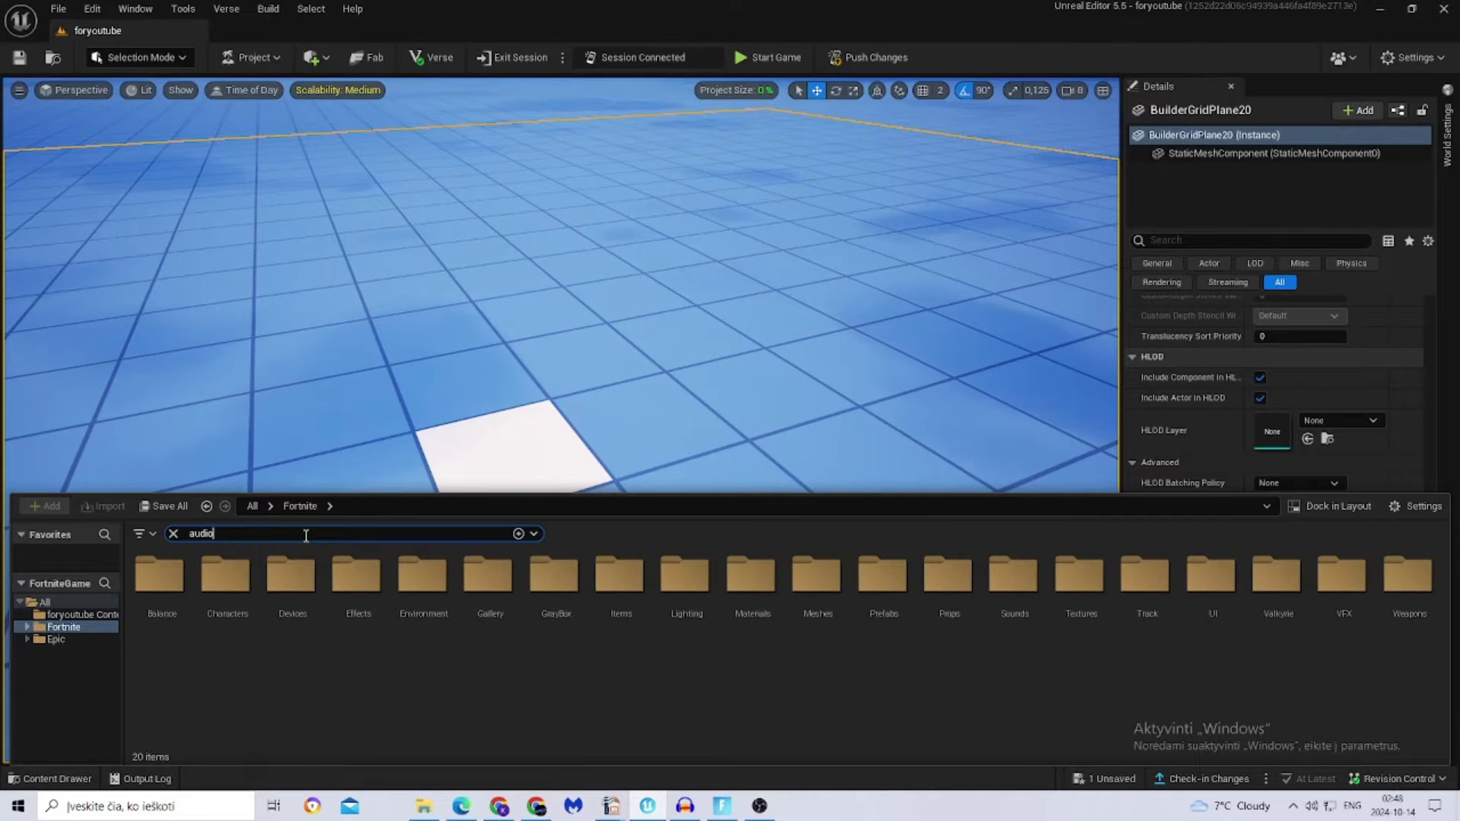
{"action": "scroll", "coordinate": [506, 595], "scroll_direction": "down", "scroll_amount": 5}
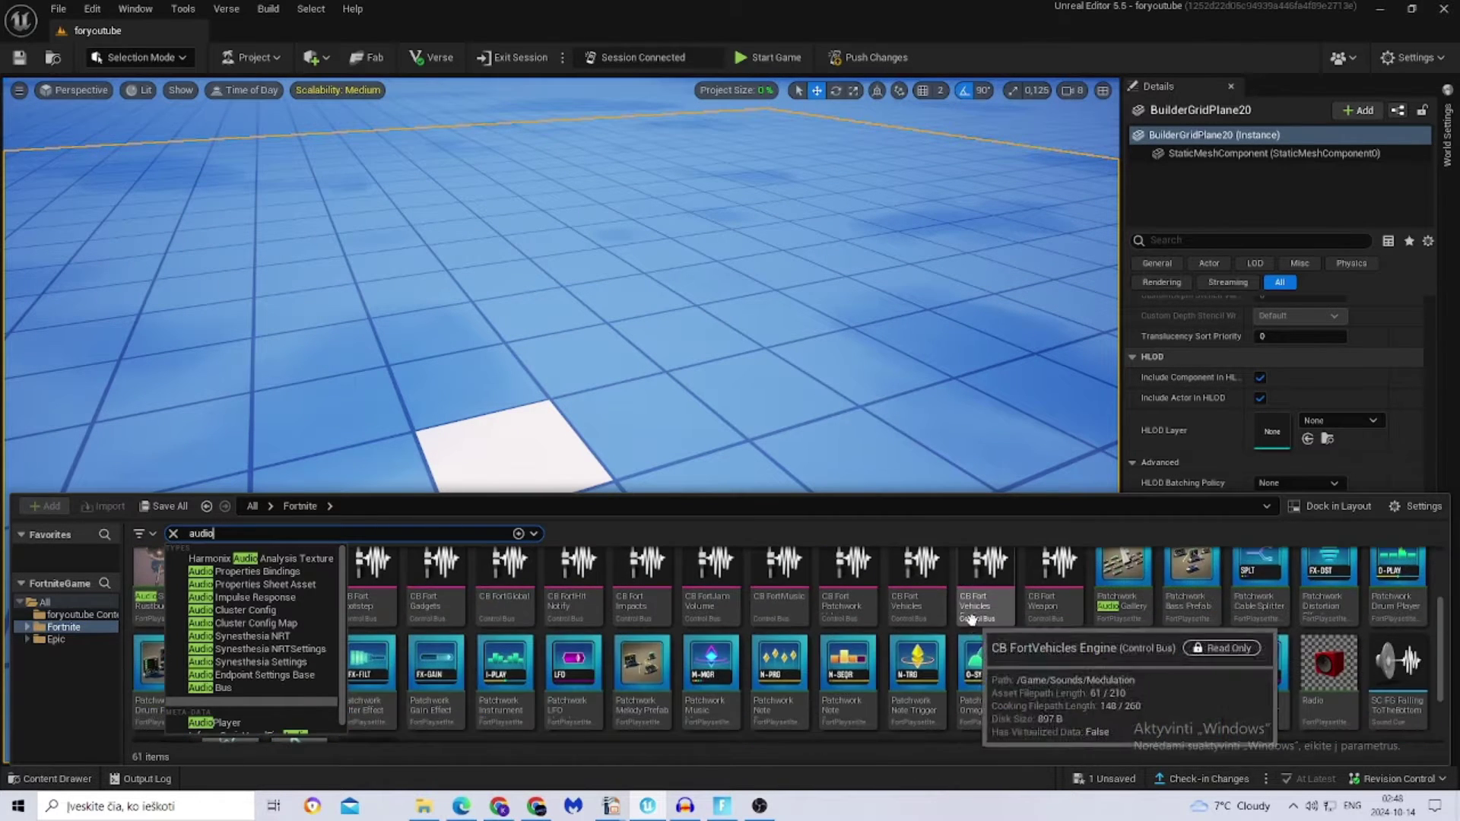
{"action": "left_click_drag", "start_coordinate": [1323, 684], "coordinate": [561, 510]}
{"action": "right_click_drag", "start_coordinate": [566, 483], "coordinate": [501, 441]}
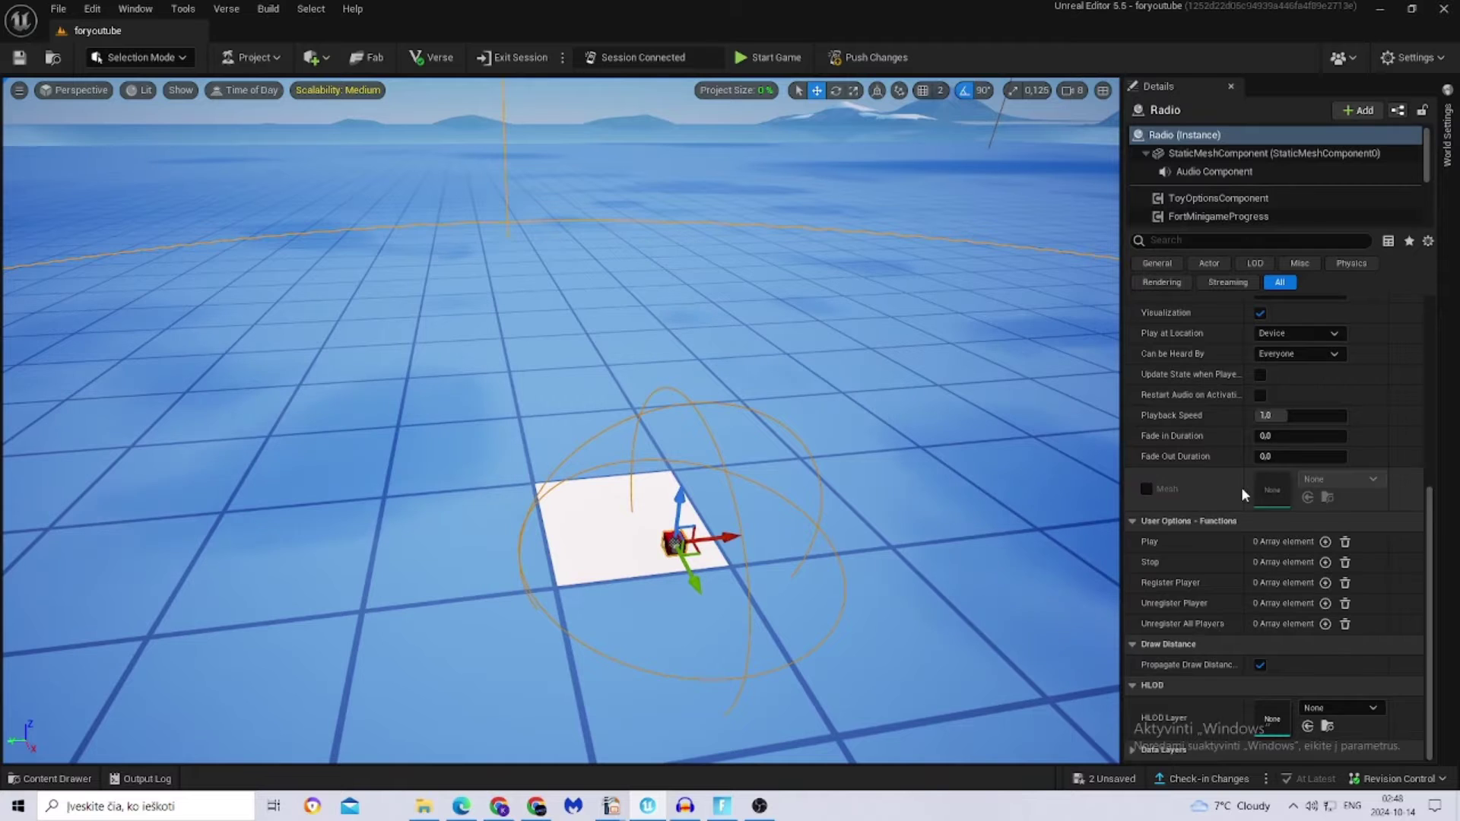
Disable the Radio's Limit Audio Distance and its playback during waiting for players, game countdown, gameplay, round end and game end.
{"action": "scroll", "coordinate": [1248, 496], "scroll_direction": "up", "scroll_amount": 3}
{"action": "scroll", "coordinate": [1249, 496], "scroll_direction": "up", "scroll_amount": 2}
{"action": "left_click", "coordinate": [1259, 563]}
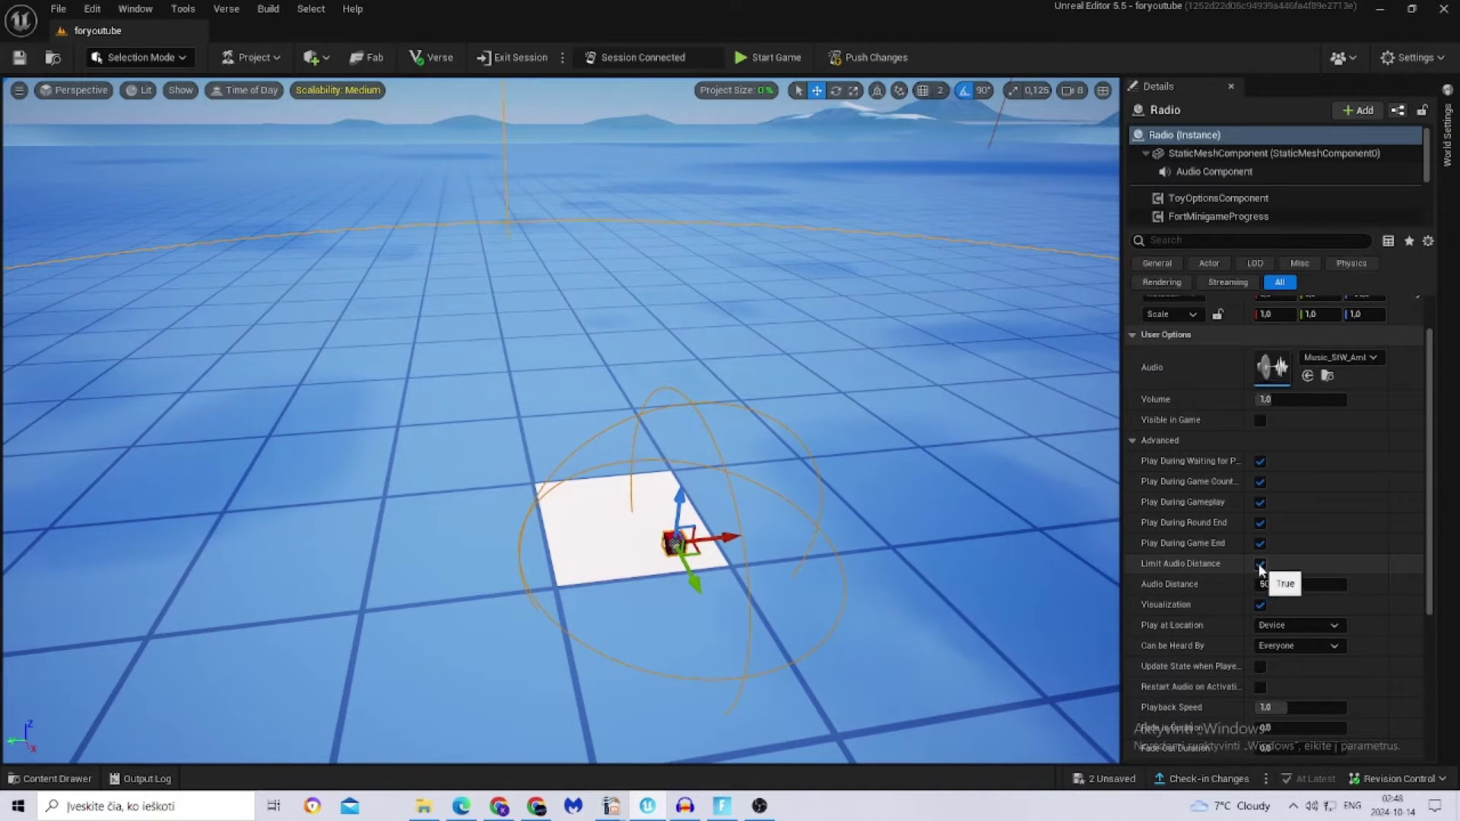
{"action": "left_click", "coordinate": [1259, 543]}
{"action": "left_click", "coordinate": [1259, 522]}
{"action": "left_click", "coordinate": [1260, 501]}
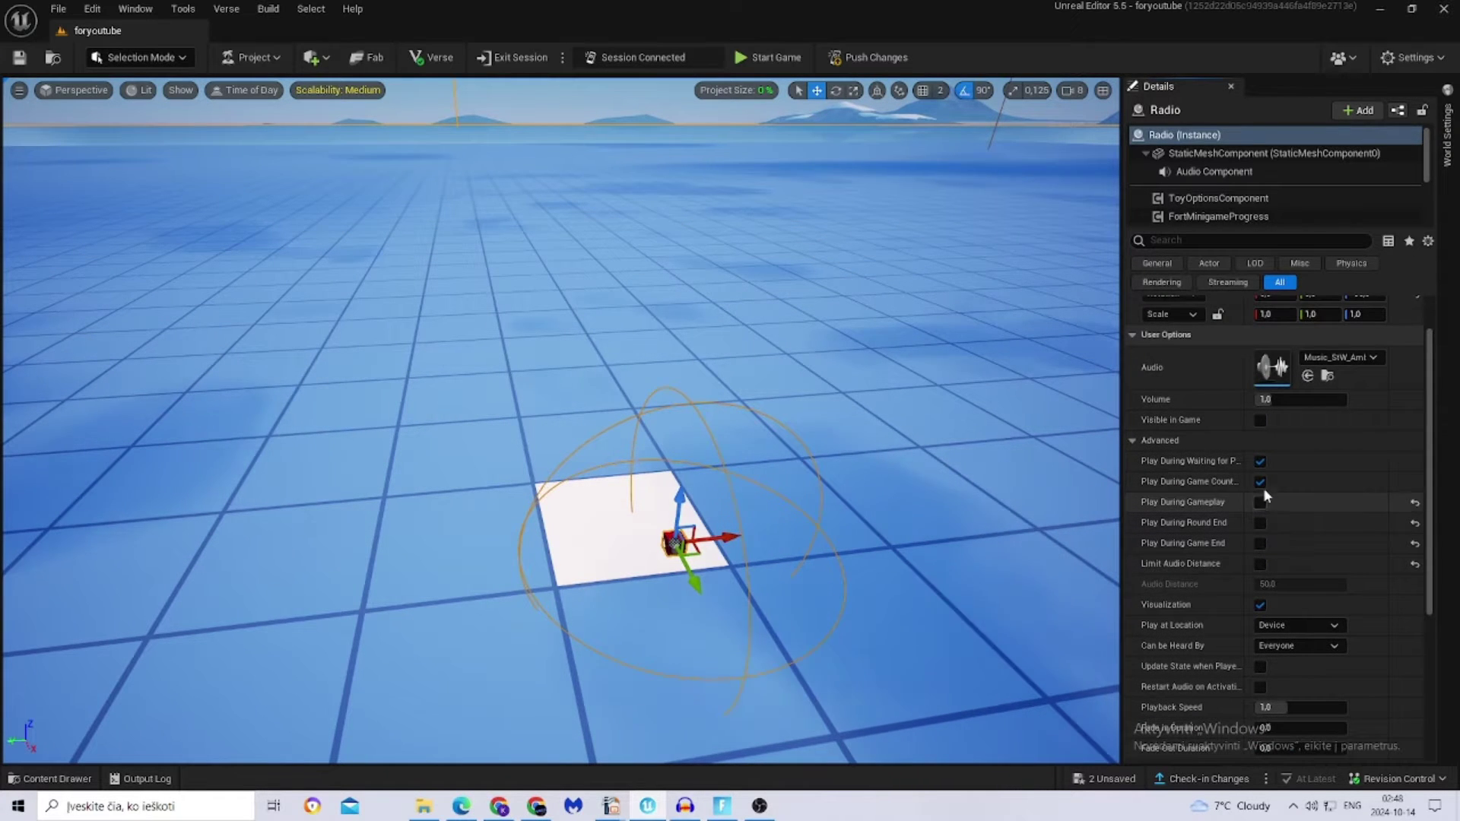
{"action": "left_click", "coordinate": [1260, 482]}
{"action": "left_click", "coordinate": [1260, 460]}
{"action": "scroll", "coordinate": [1261, 505], "scroll_direction": "down", "scroll_amount": 1}
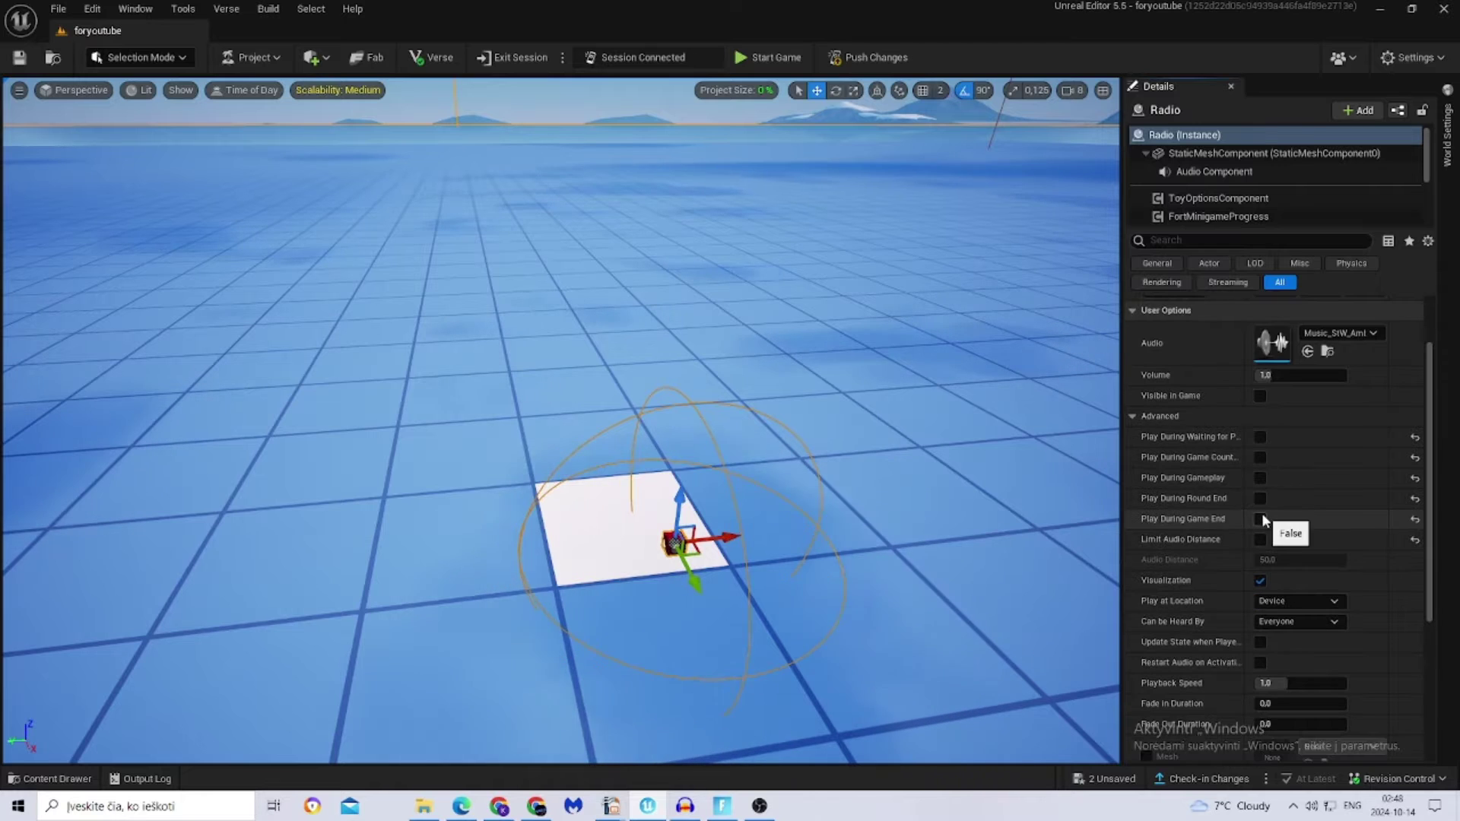
{"action": "scroll", "coordinate": [1254, 561], "scroll_direction": "up", "scroll_amount": 3}
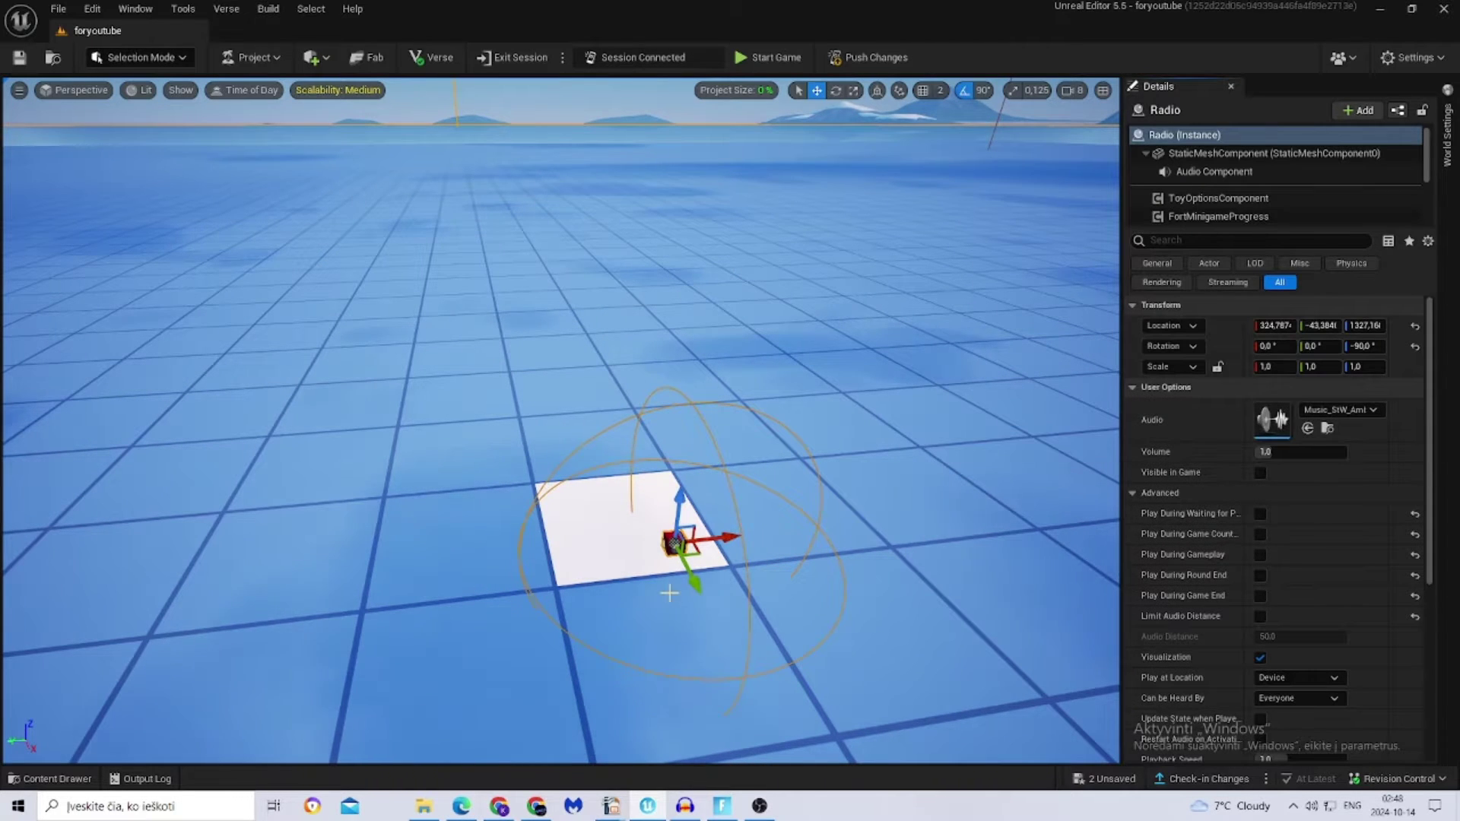
Create a Sound Cue from the imported gata only sound wave in the foryoutube content and name it gata.
{"action": "left_click", "coordinate": [849, 526]}
{"action": "left_click", "coordinate": [55, 777]}
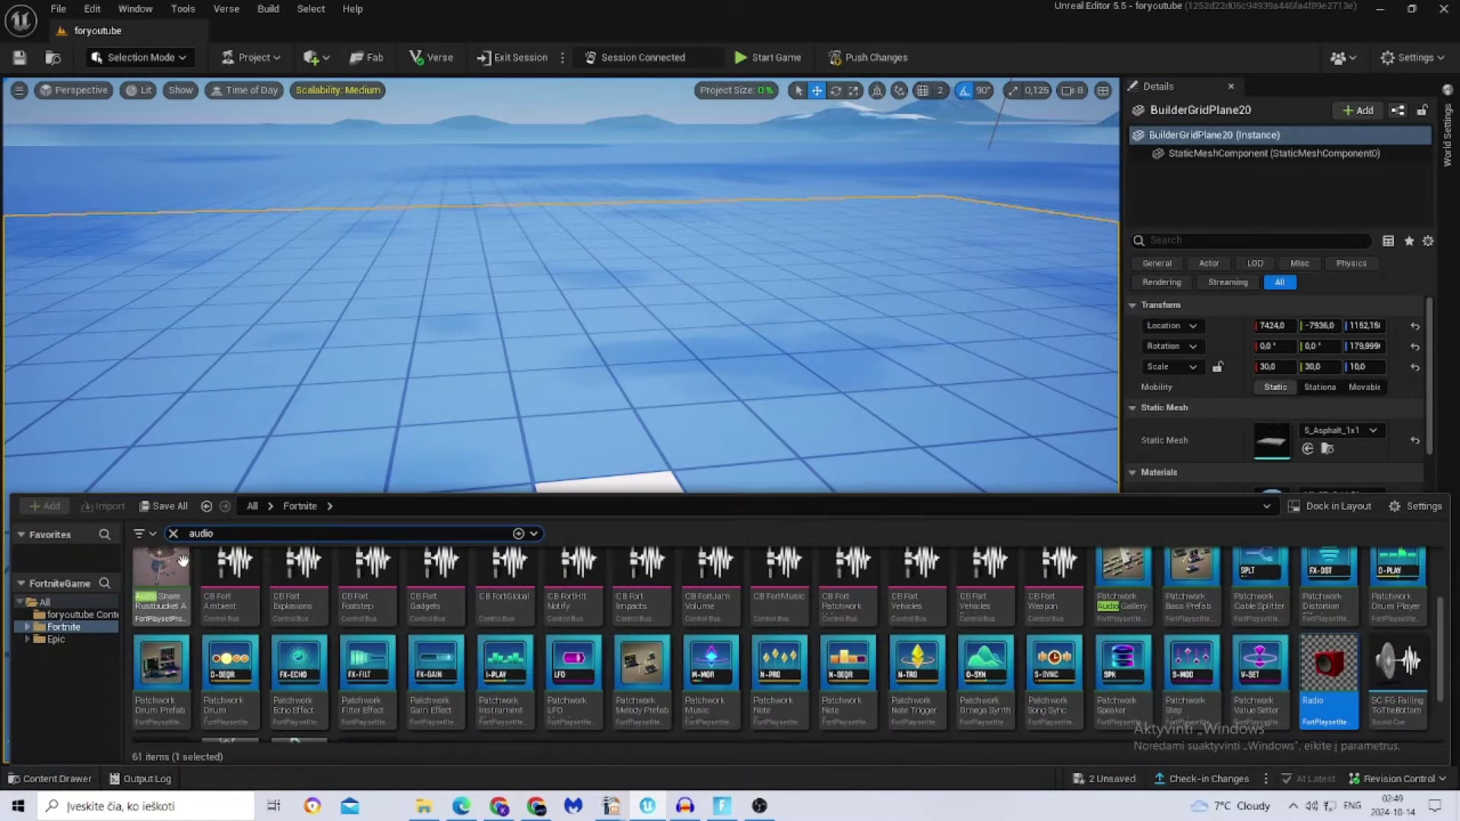
{"action": "left_click", "coordinate": [174, 533]}
{"action": "left_click", "coordinate": [106, 616]}
{"action": "left_click", "coordinate": [377, 643]}
{"action": "right_click", "coordinate": [341, 634]}
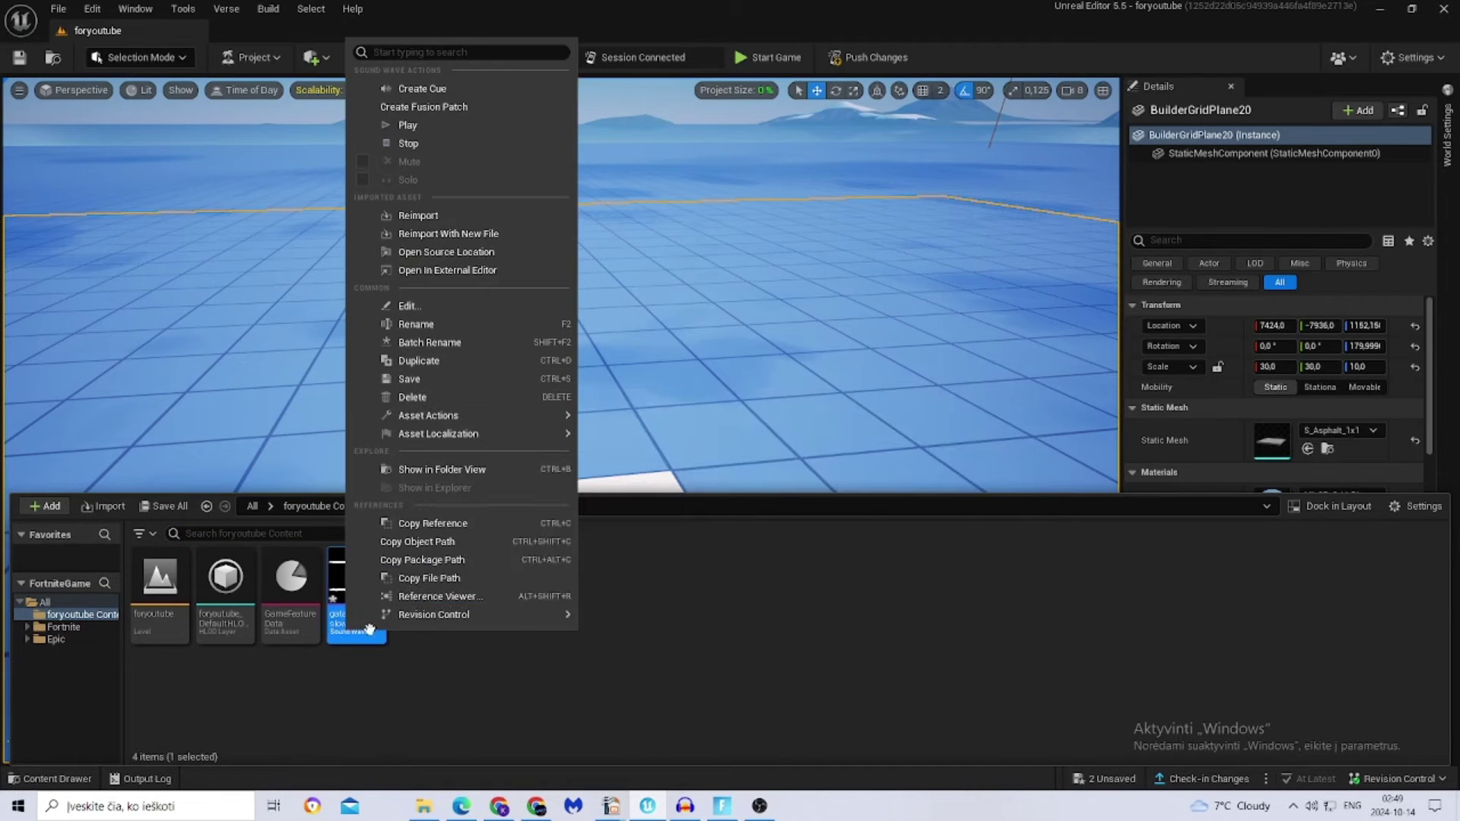
{"action": "left_click", "coordinate": [420, 89]}
{"action": "key", "text": "BackSpace"}
{"action": "type", "text": "ok"}
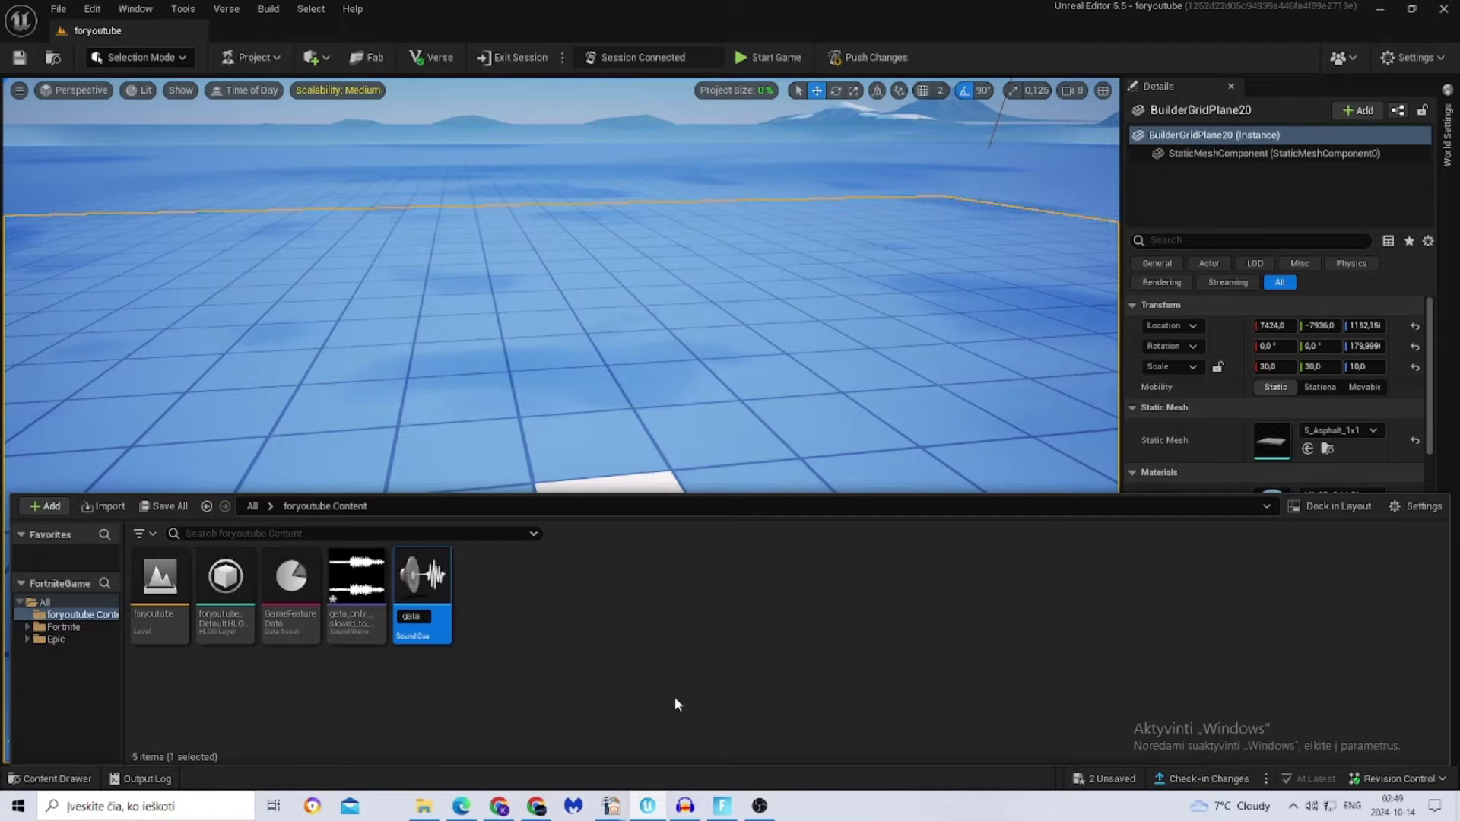
{"action": "type", "text": "ta"}
{"action": "key", "text": "Return"}
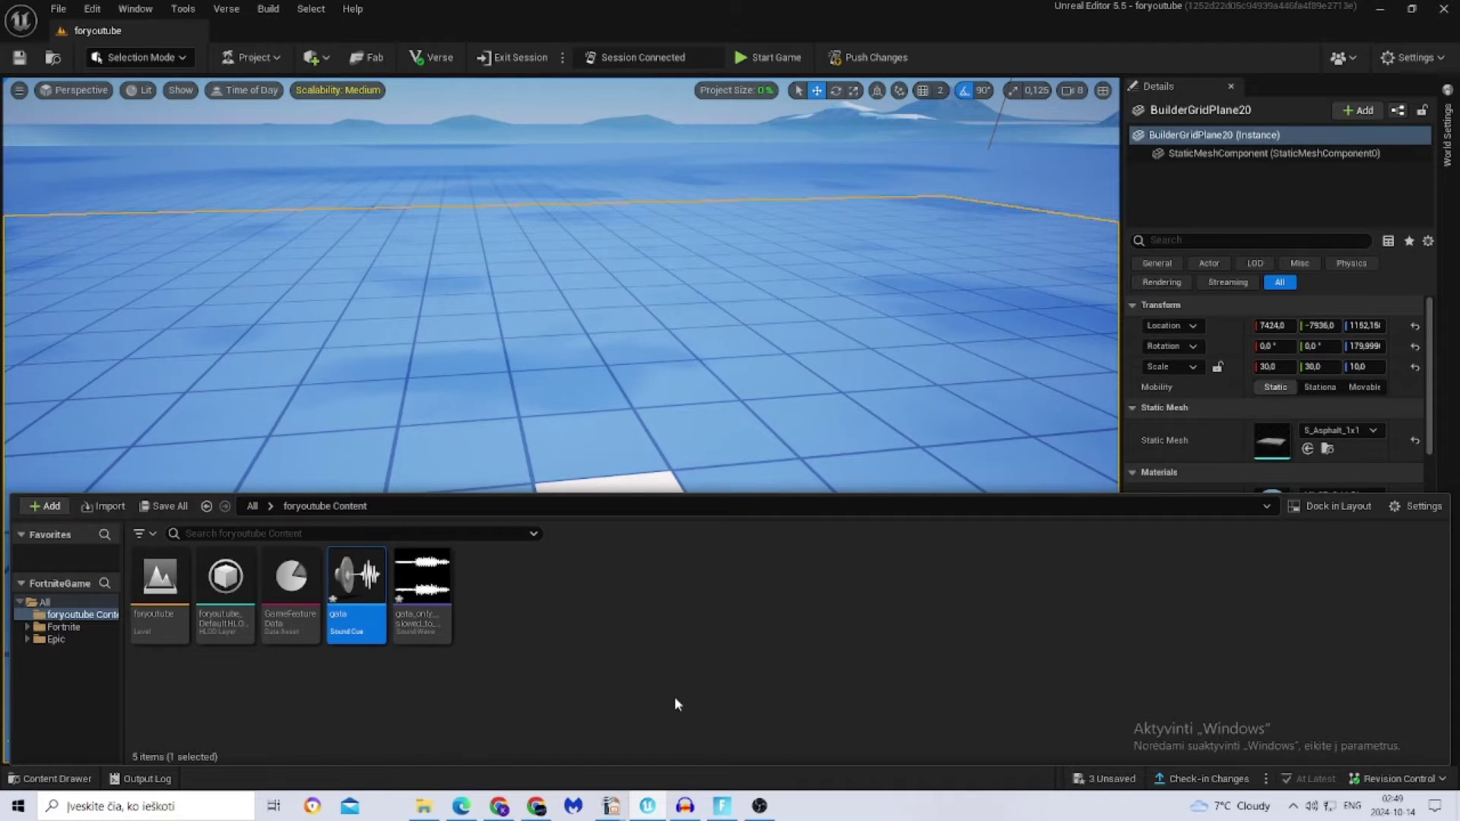
Enable Looping on the gata cue's Wave Player node and save all unsaved assets.
{"action": "double_click", "coordinate": [358, 623]}
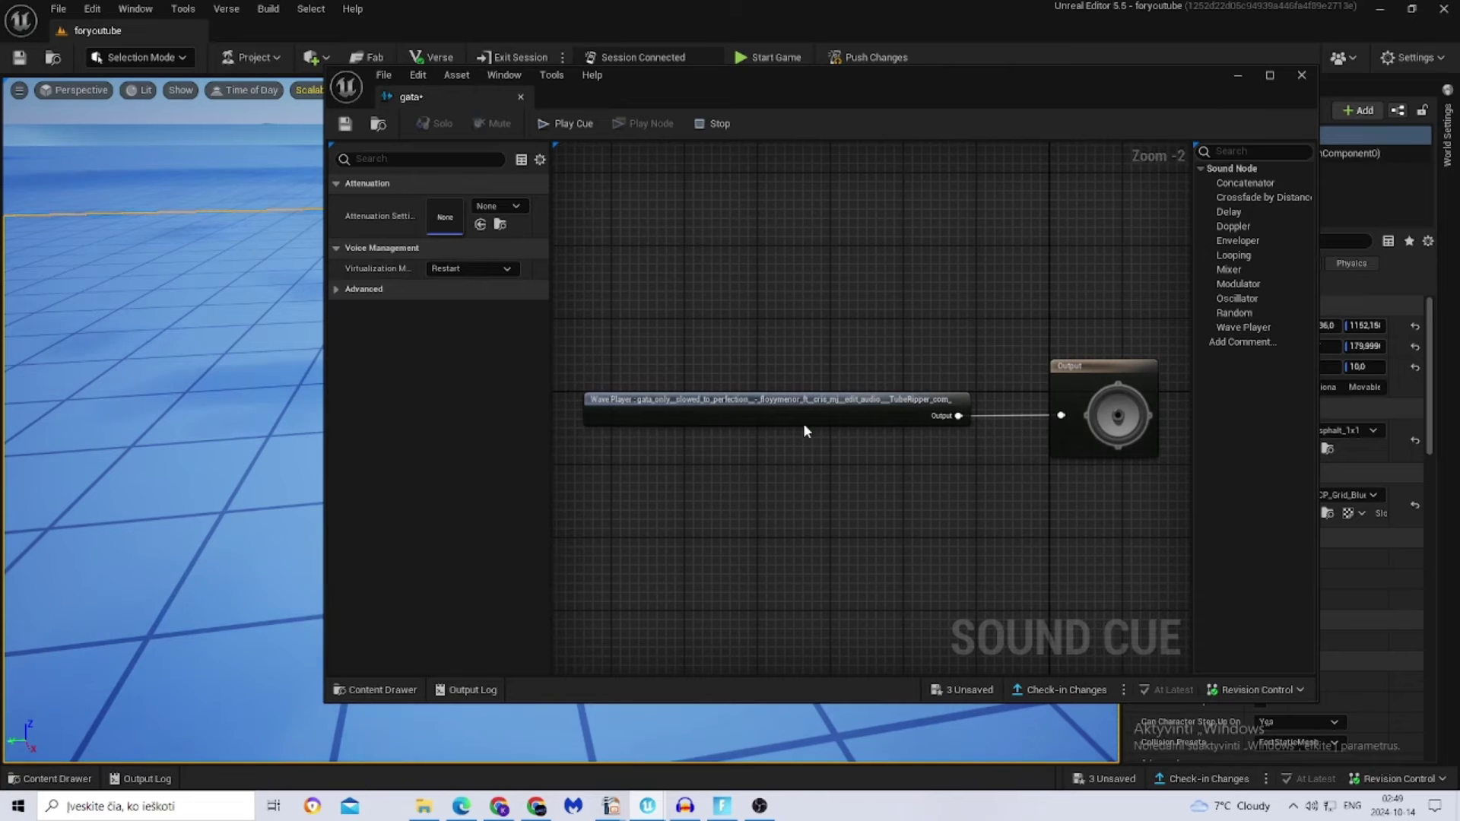
{"action": "left_click", "coordinate": [783, 408]}
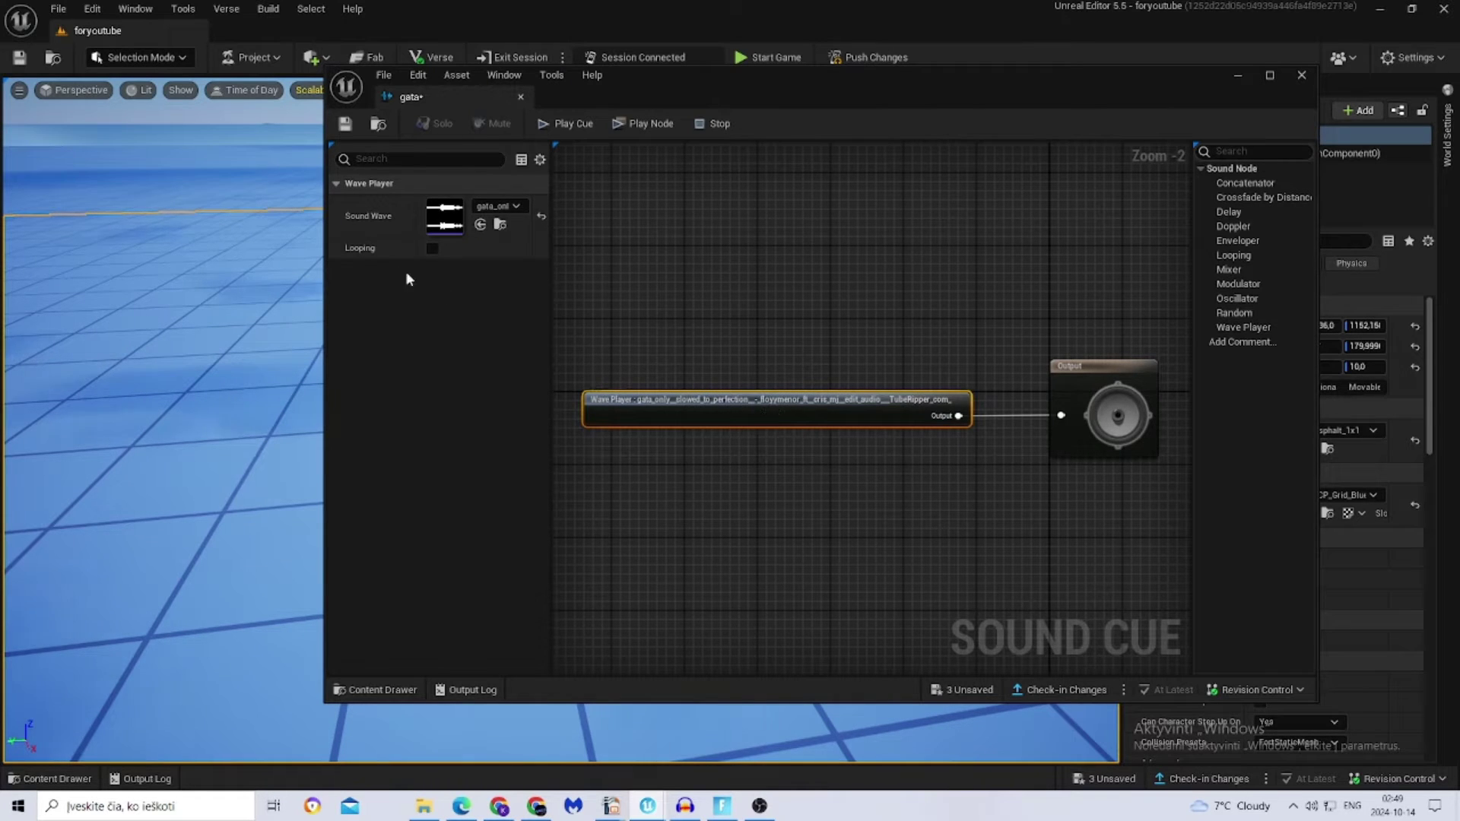
{"action": "left_click", "coordinate": [430, 248]}
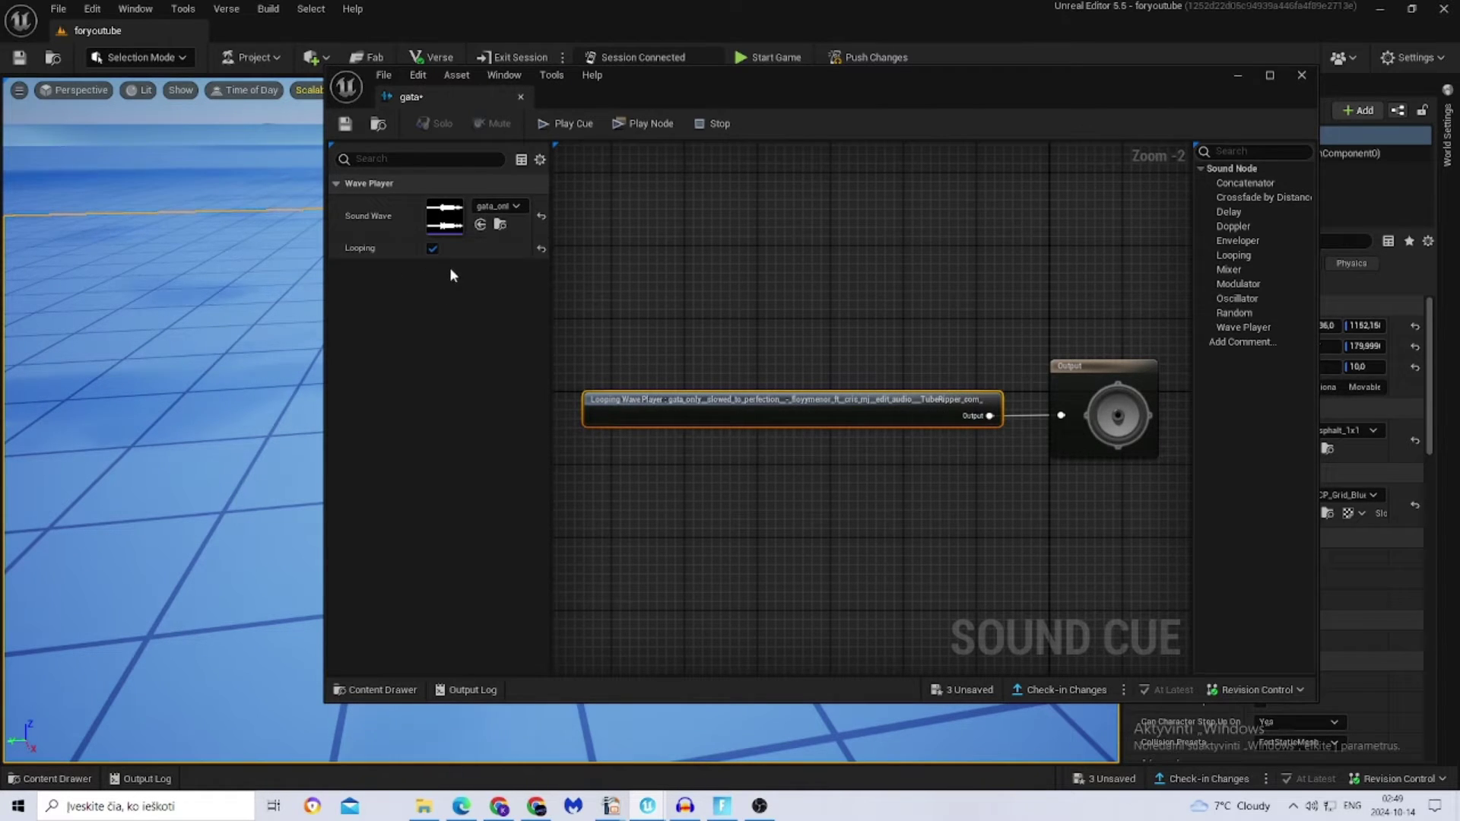
{"action": "left_click", "coordinate": [960, 690]}
{"action": "left_click", "coordinate": [851, 575]}
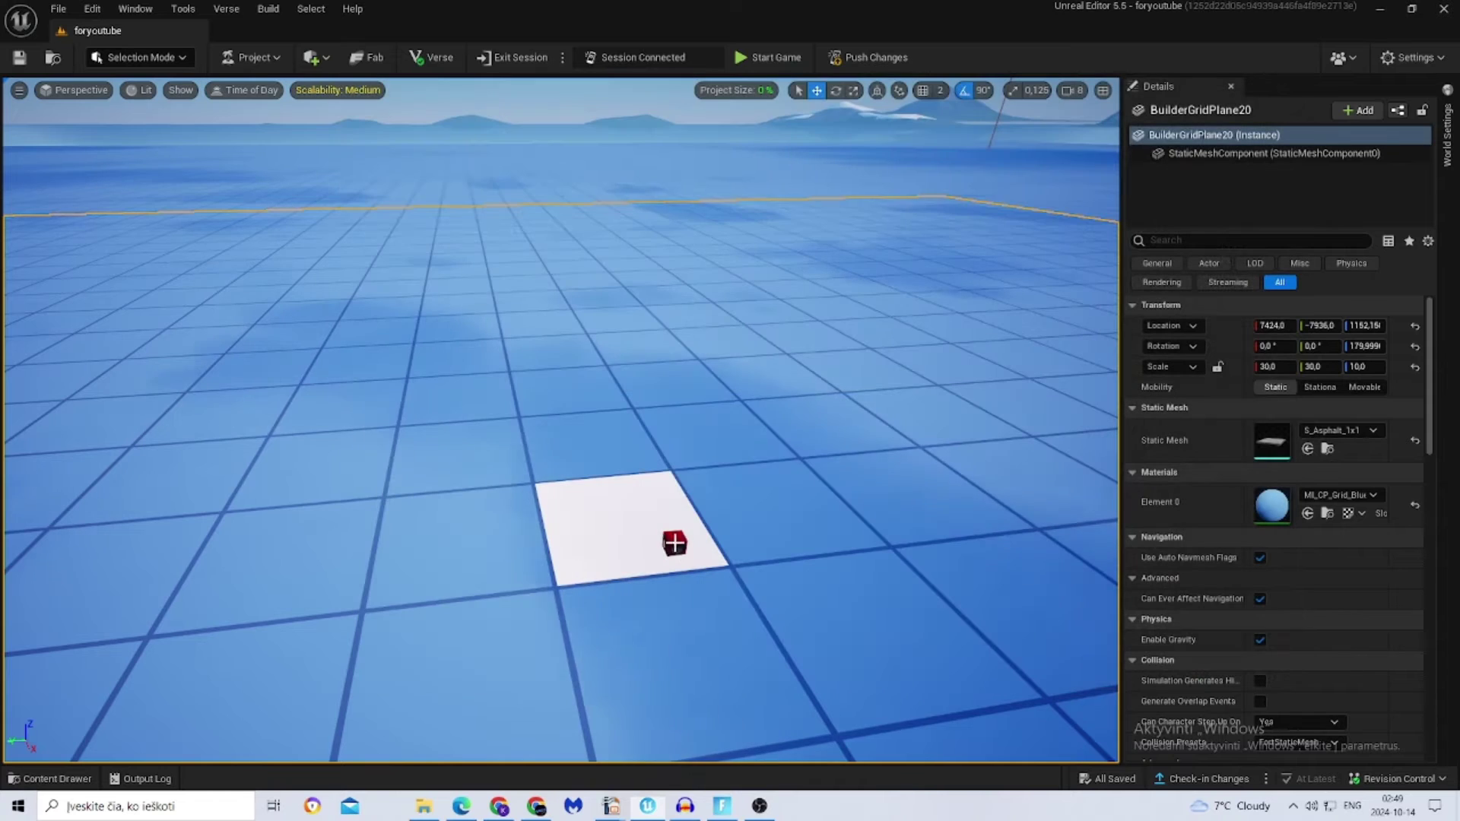
Assign the gata Sound Cue as the audio of the Radio on the white tile and save the unsaved level changes.
{"action": "left_click", "coordinate": [675, 542]}
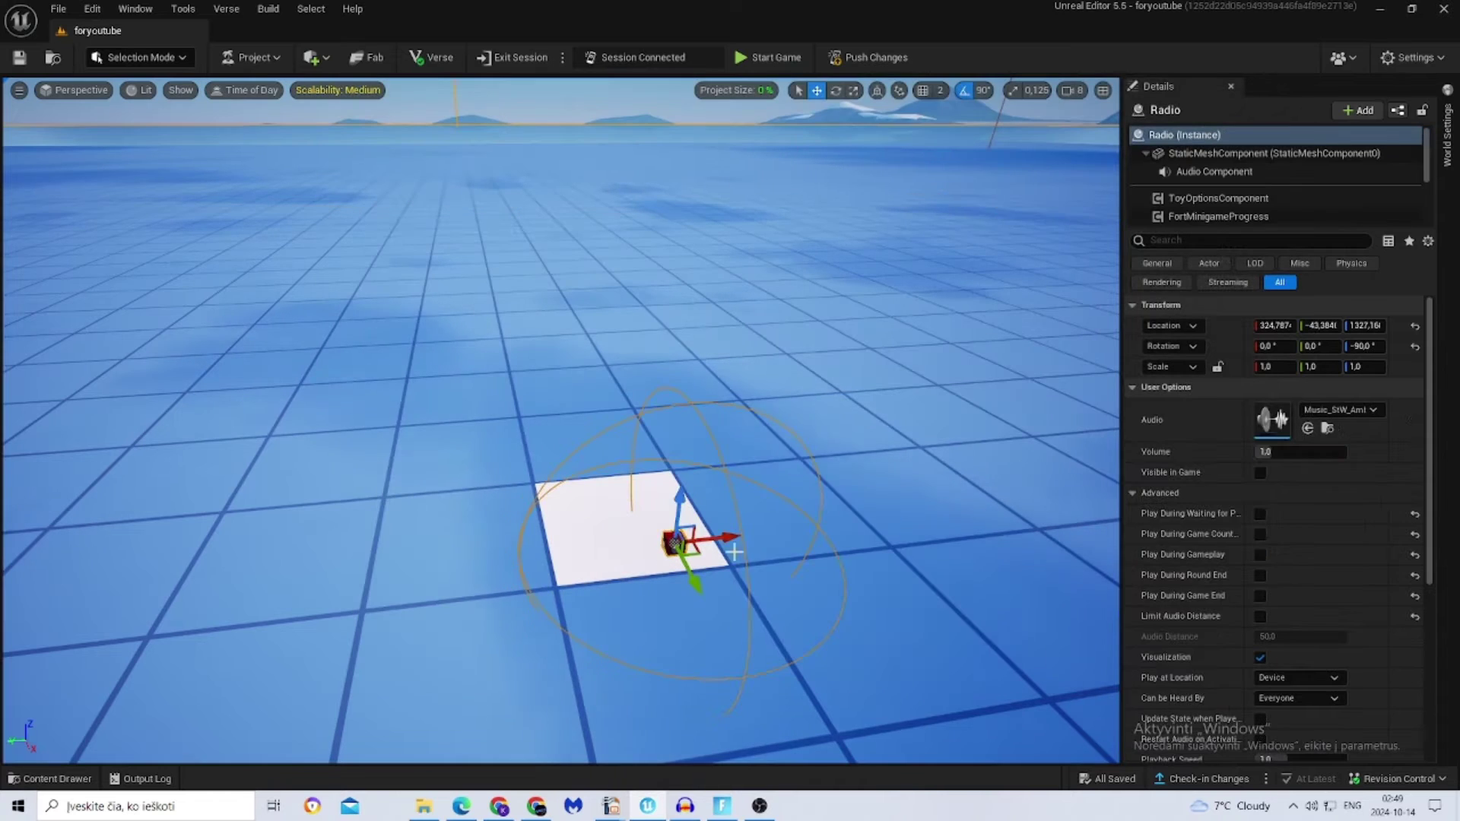
{"action": "left_click", "coordinate": [1335, 412]}
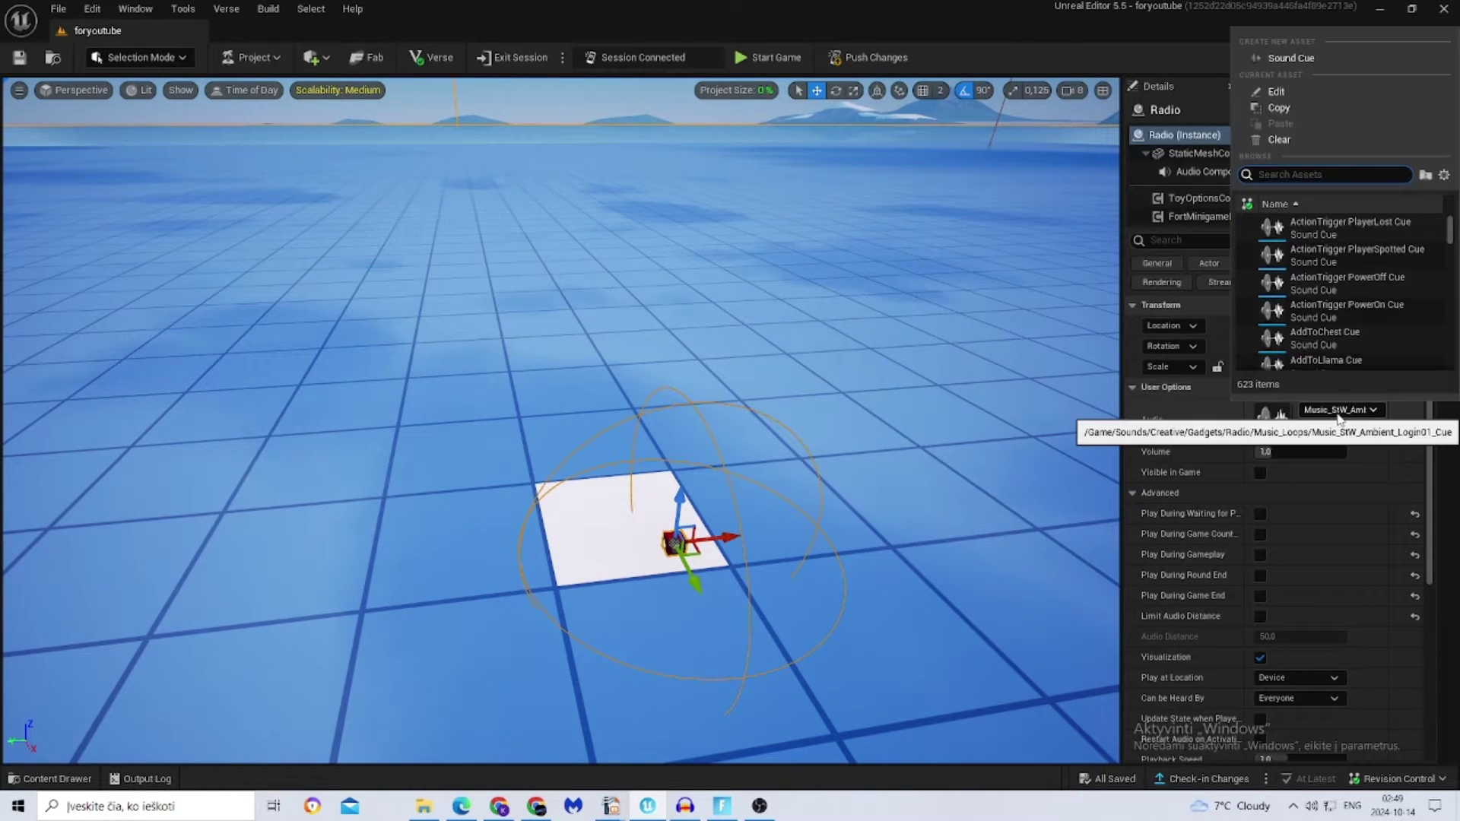
{"action": "type", "text": "gata"}
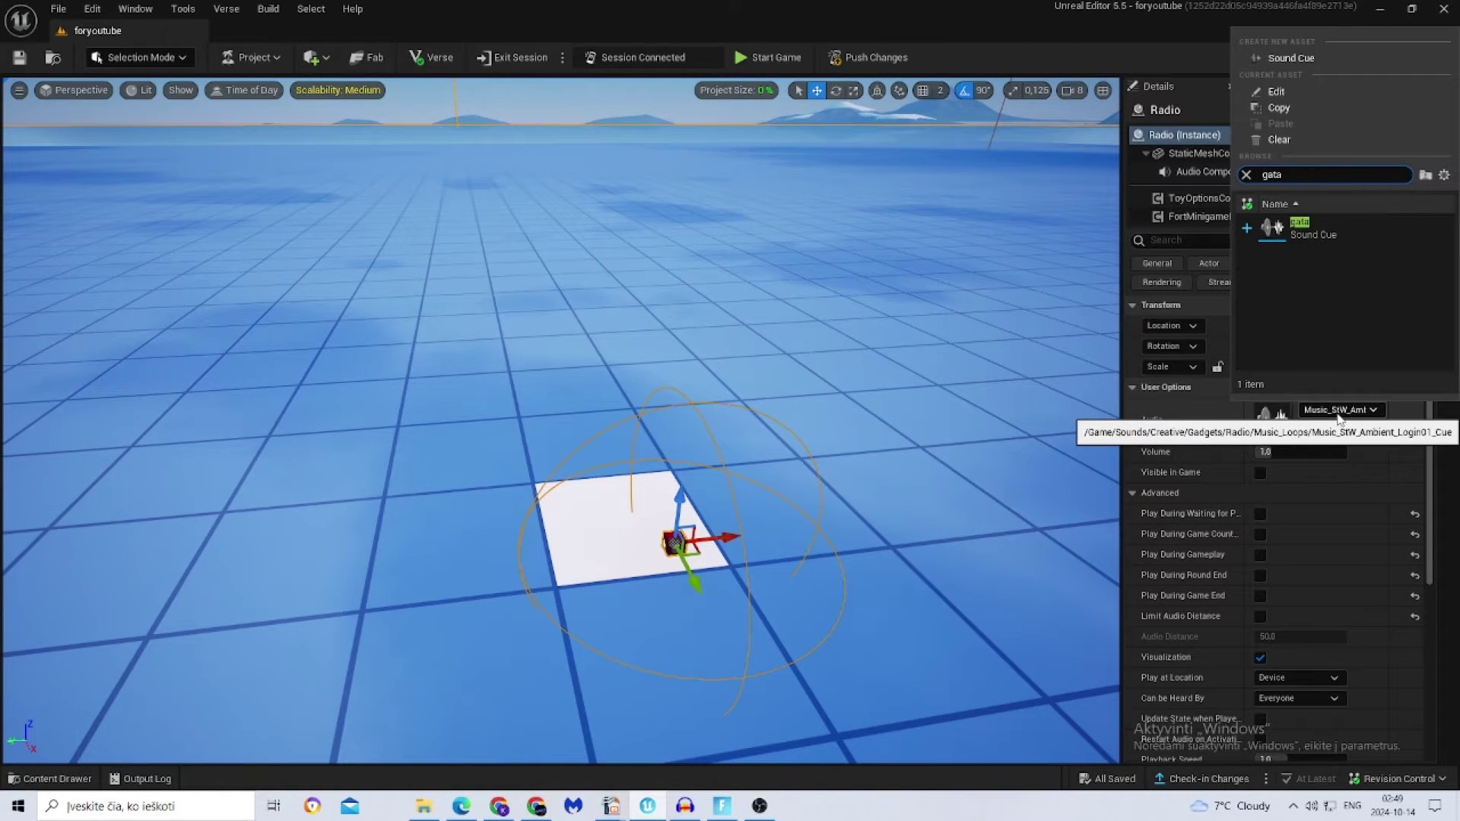
{"action": "left_click", "coordinate": [1312, 236]}
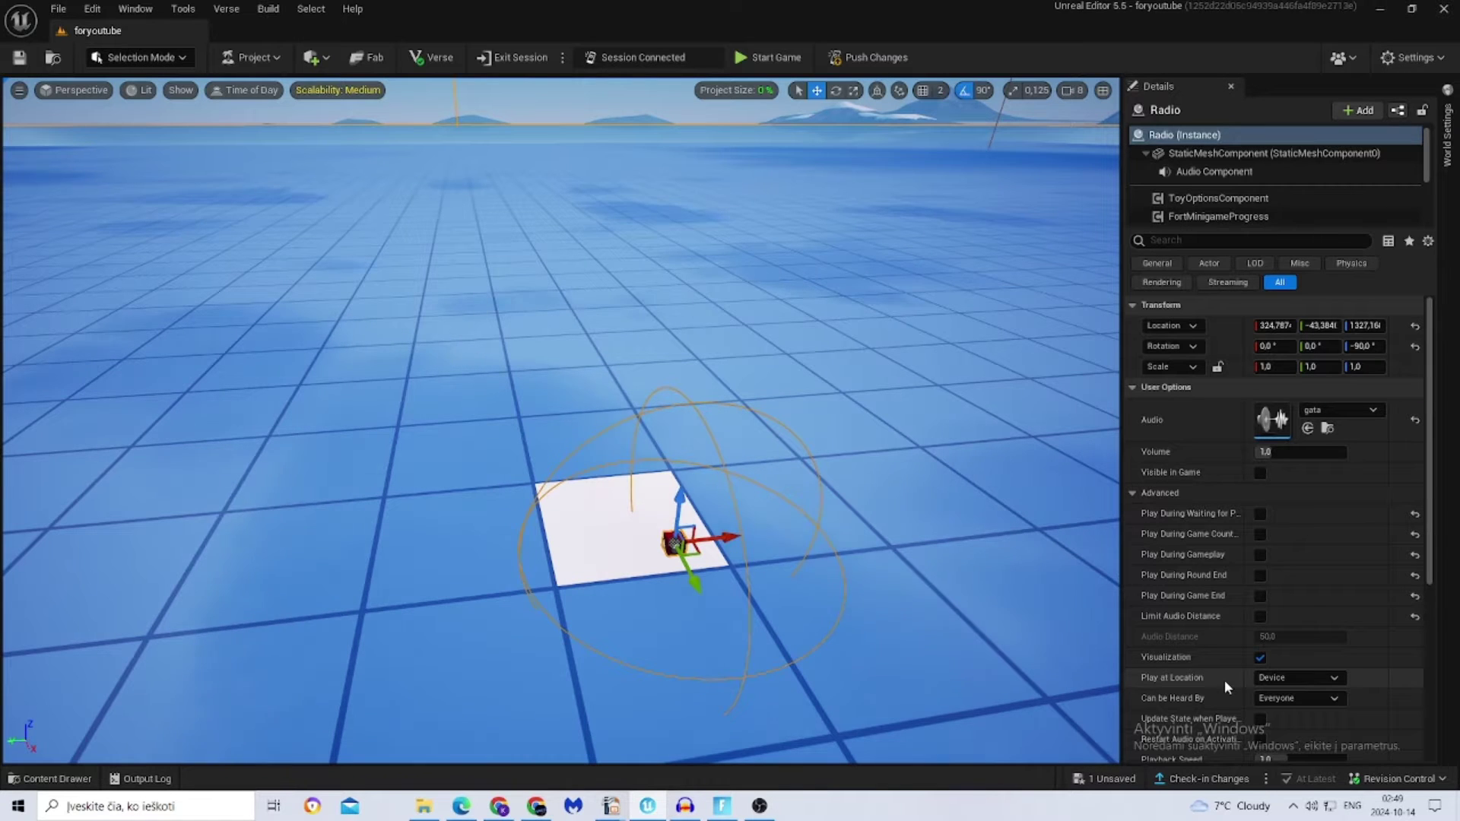
{"action": "left_click", "coordinate": [1103, 779]}
{"action": "left_click", "coordinate": [851, 574]}
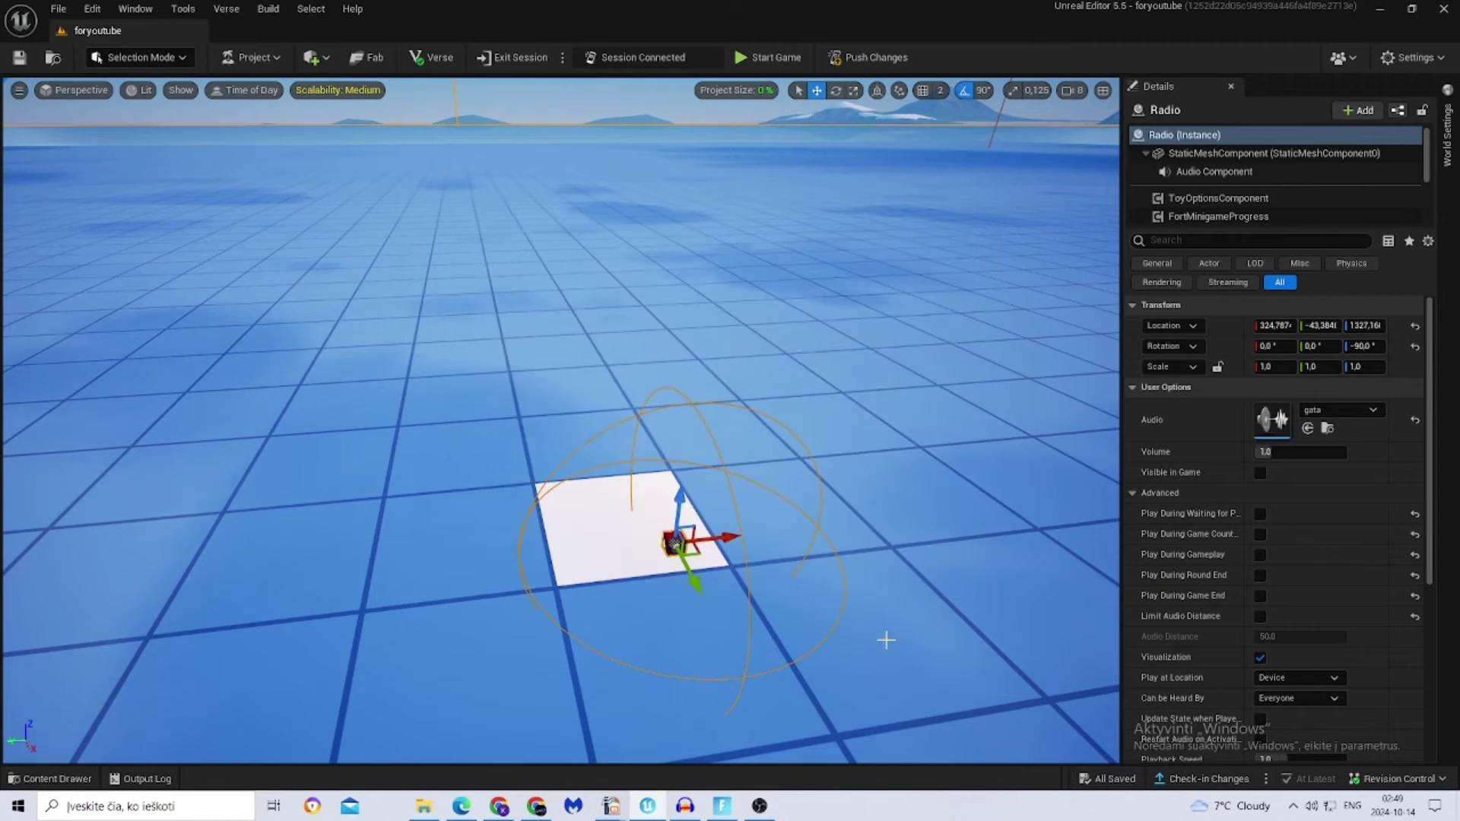
Switch to the Fortnite client, search the creative devices for trigger and assign the Trigger device to quick bar slot 1.
{"action": "key", "text": "alt+Tab"}
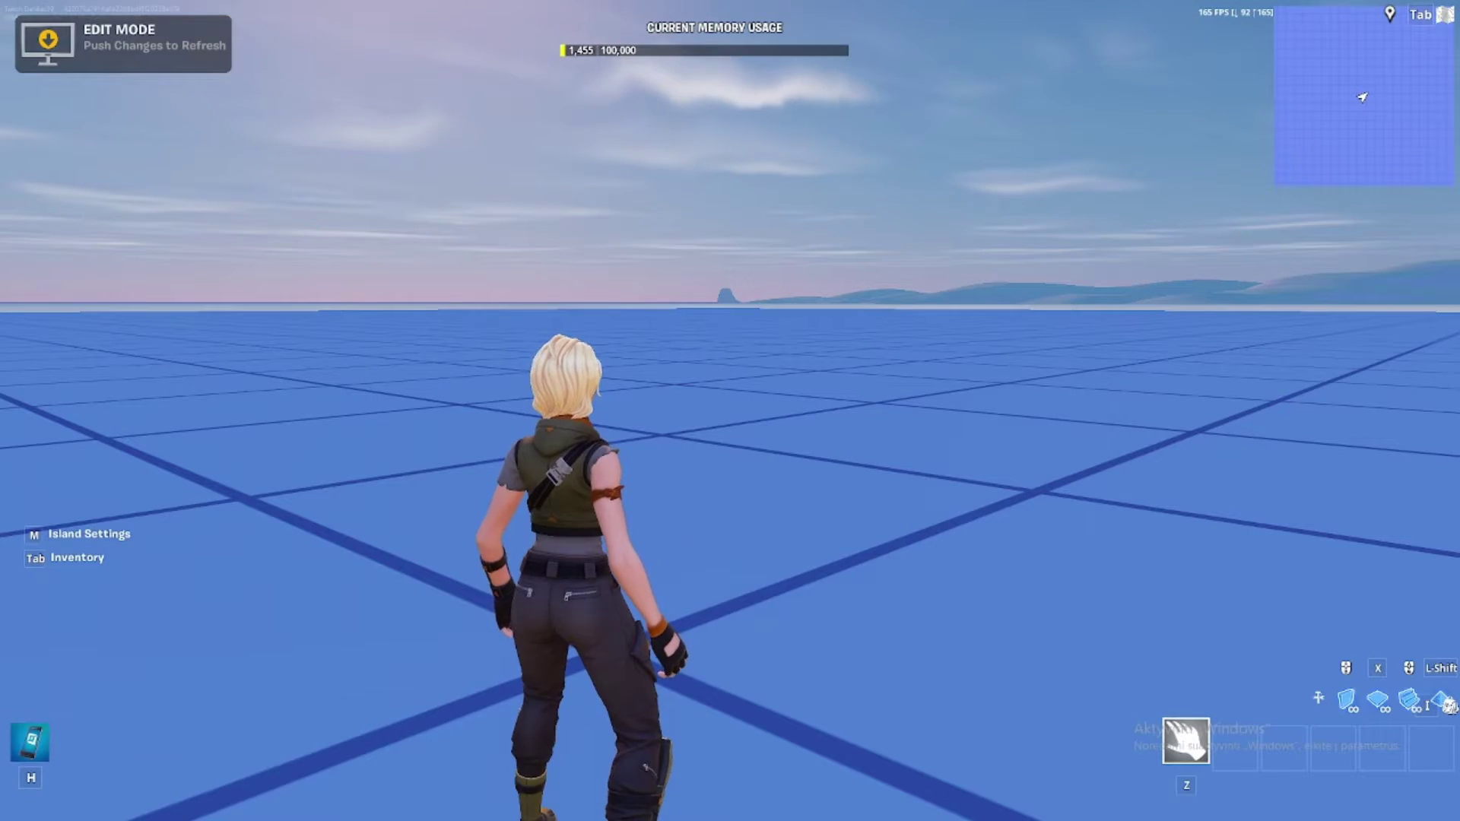
{"action": "key", "text": "w"}
{"action": "key", "text": "Tab"}
{"action": "left_click", "coordinate": [199, 365]}
{"action": "left_click", "coordinate": [224, 120]}
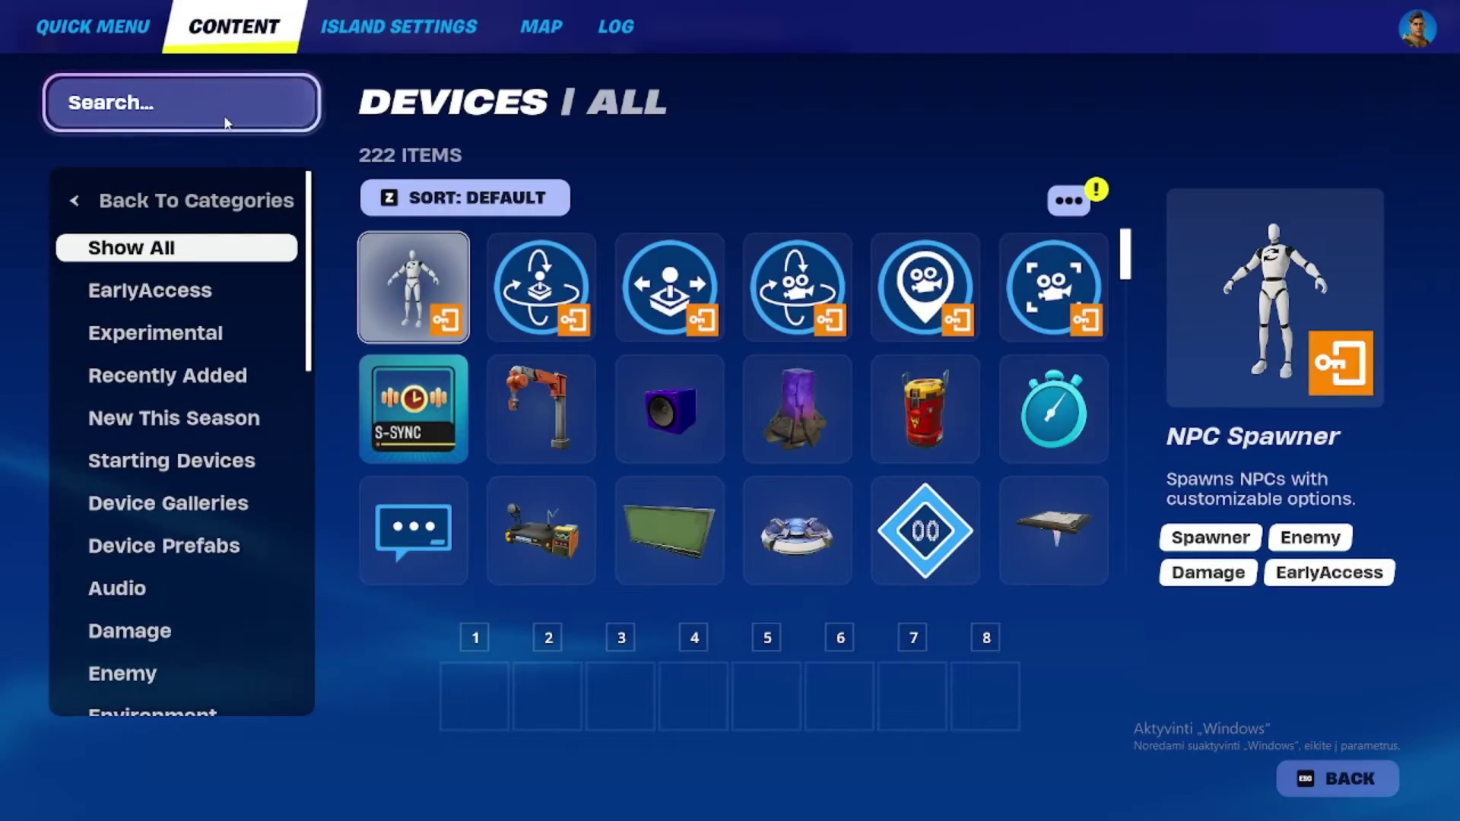
{"action": "type", "text": "trigger"}
{"action": "left_click_drag", "start_coordinate": [441, 298], "coordinate": [505, 702]}
Place the Trigger device on the blue grid floor and return to the empty hand.
{"action": "key", "text": "Escape"}
{"action": "key", "text": "Escape"}
{"action": "key", "text": "1"}
{"action": "left_click", "coordinate": [730, 410]}
{"action": "key", "text": "z"}
In the Trigger's full options, turn off Visible In Game, Triggered by Player and Triggered by Vehicles, and turn on Triggered by Damage.
{"action": "key", "text": "e"}
{"action": "left_click", "coordinate": [437, 183]}
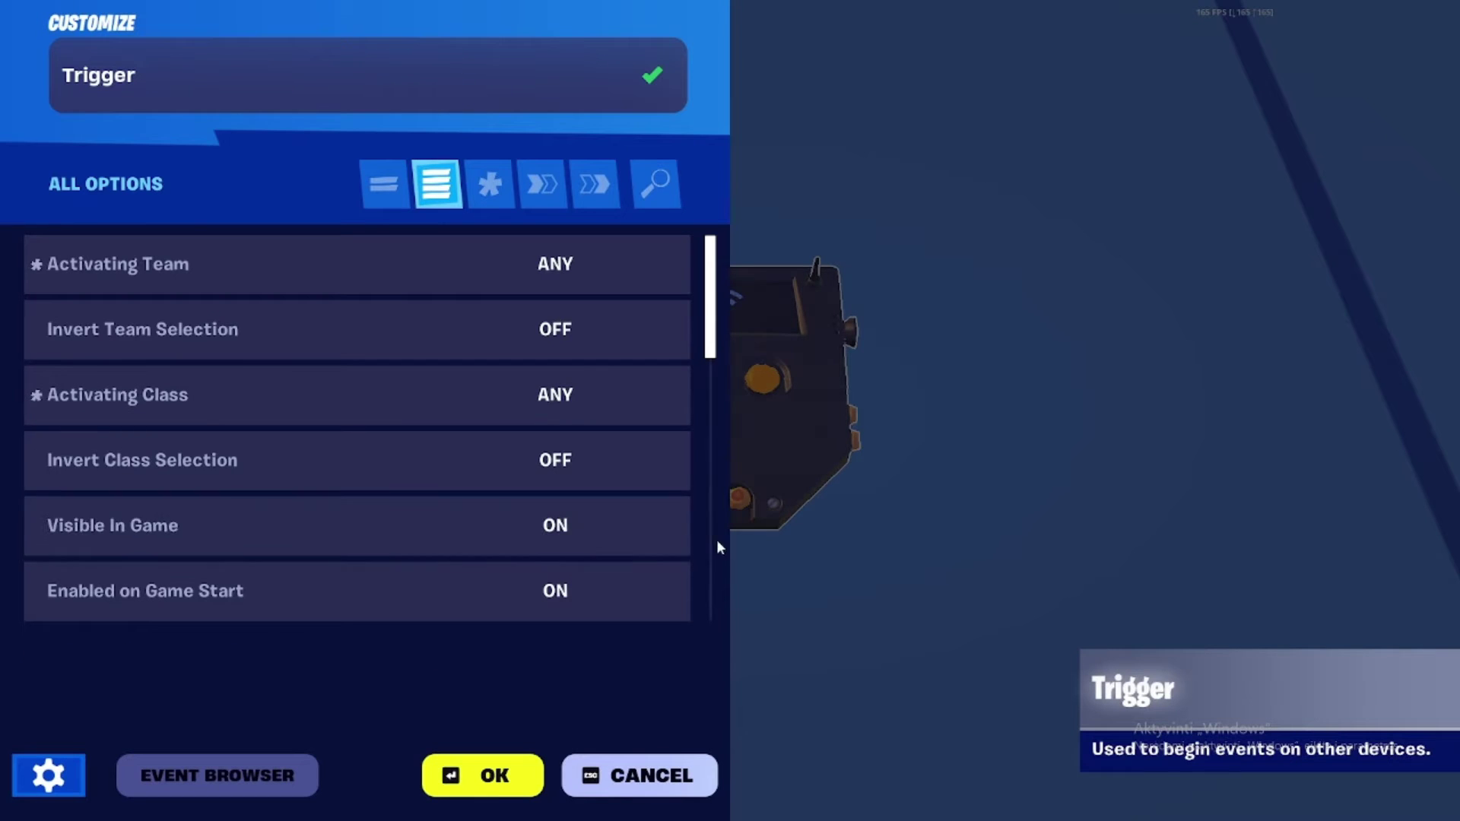
{"action": "scroll", "coordinate": [668, 541], "scroll_direction": "down", "scroll_amount": 2}
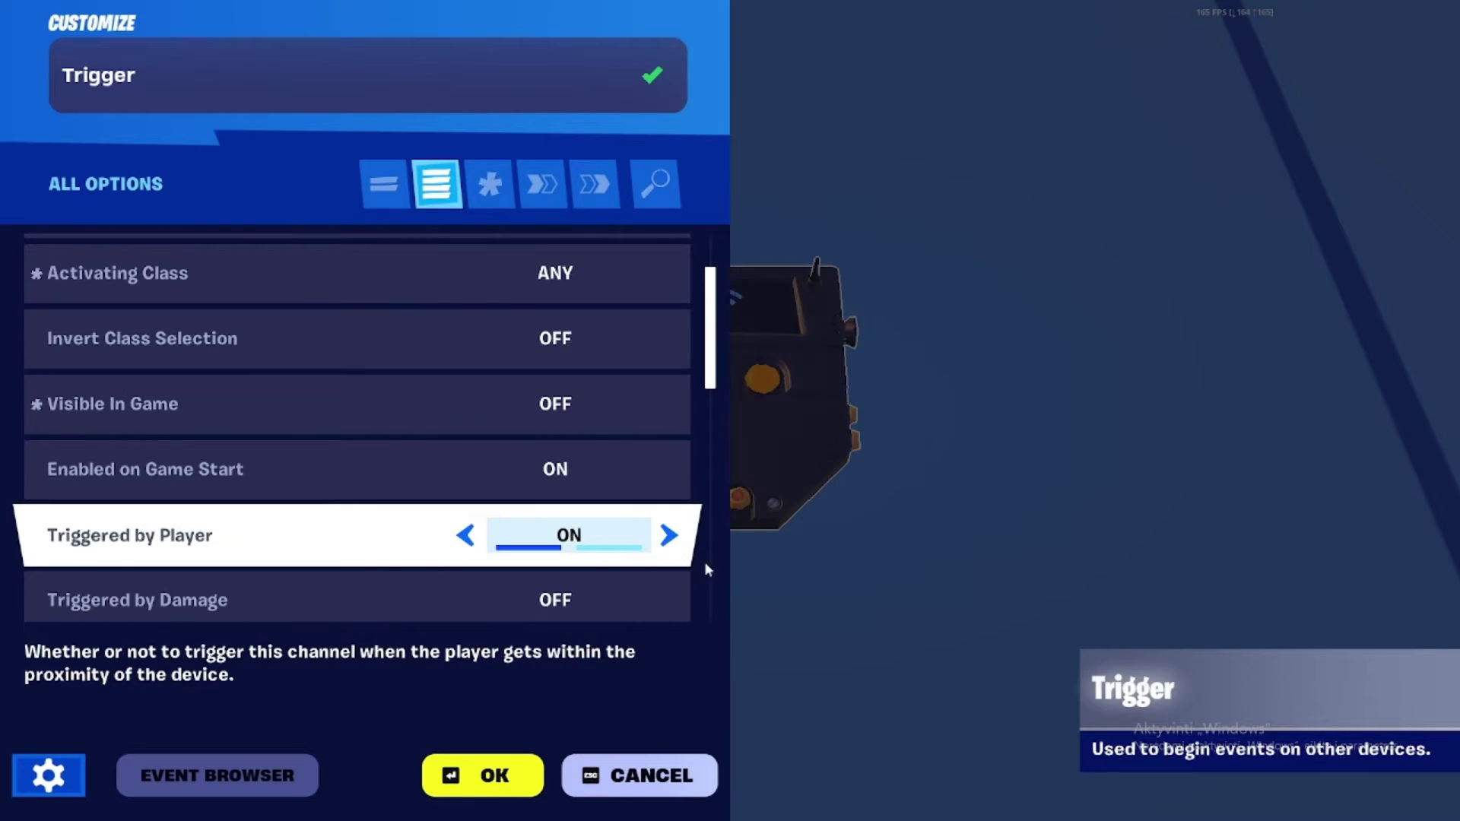
{"action": "left_click", "coordinate": [669, 536]}
{"action": "scroll", "coordinate": [646, 543], "scroll_direction": "down", "scroll_amount": 2}
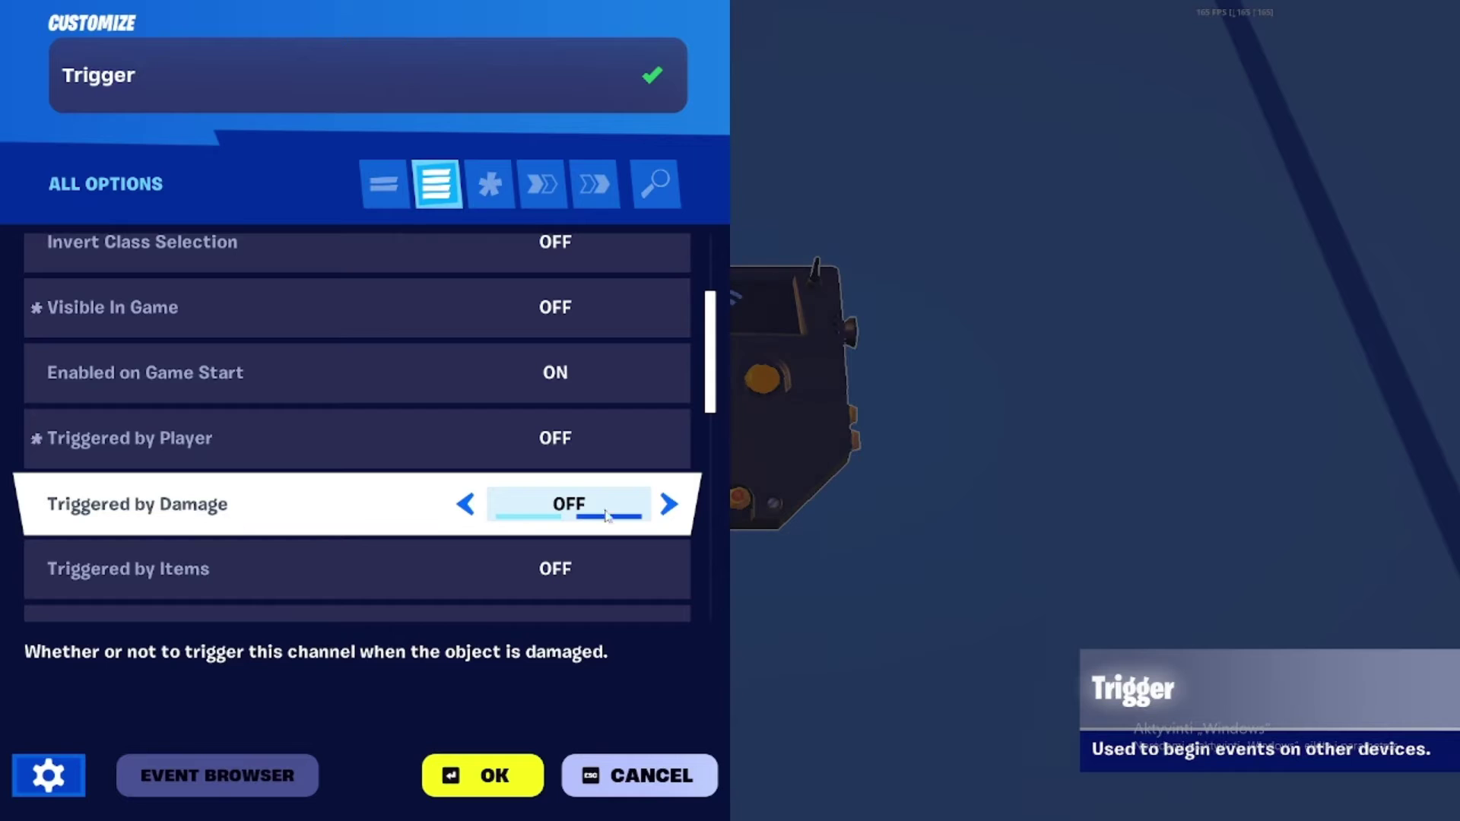
{"action": "scroll", "coordinate": [663, 512], "scroll_direction": "down", "scroll_amount": 2}
{"action": "left_click", "coordinate": [669, 536]}
{"action": "scroll", "coordinate": [669, 536], "scroll_direction": "down", "scroll_amount": 1}
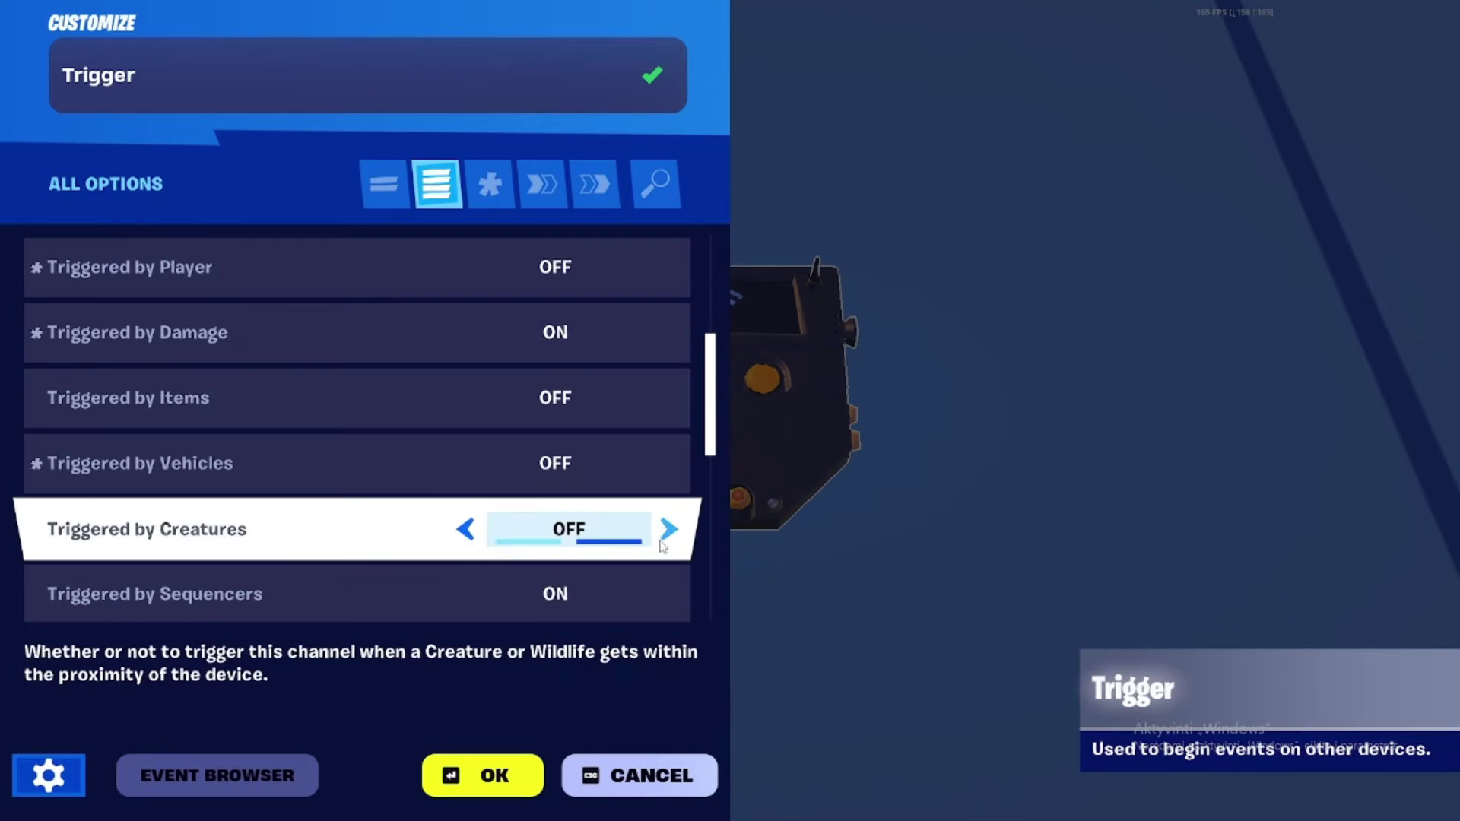
Turn off the Trigger's activation by Sequencers and Water plus its Trigger VFX and SFX, and accept the settings.
{"action": "left_click", "coordinate": [669, 595]}
{"action": "scroll", "coordinate": [673, 563], "scroll_direction": "down", "scroll_amount": 2}
{"action": "left_click", "coordinate": [669, 534]}
{"action": "scroll", "coordinate": [677, 543], "scroll_direction": "down", "scroll_amount": 2}
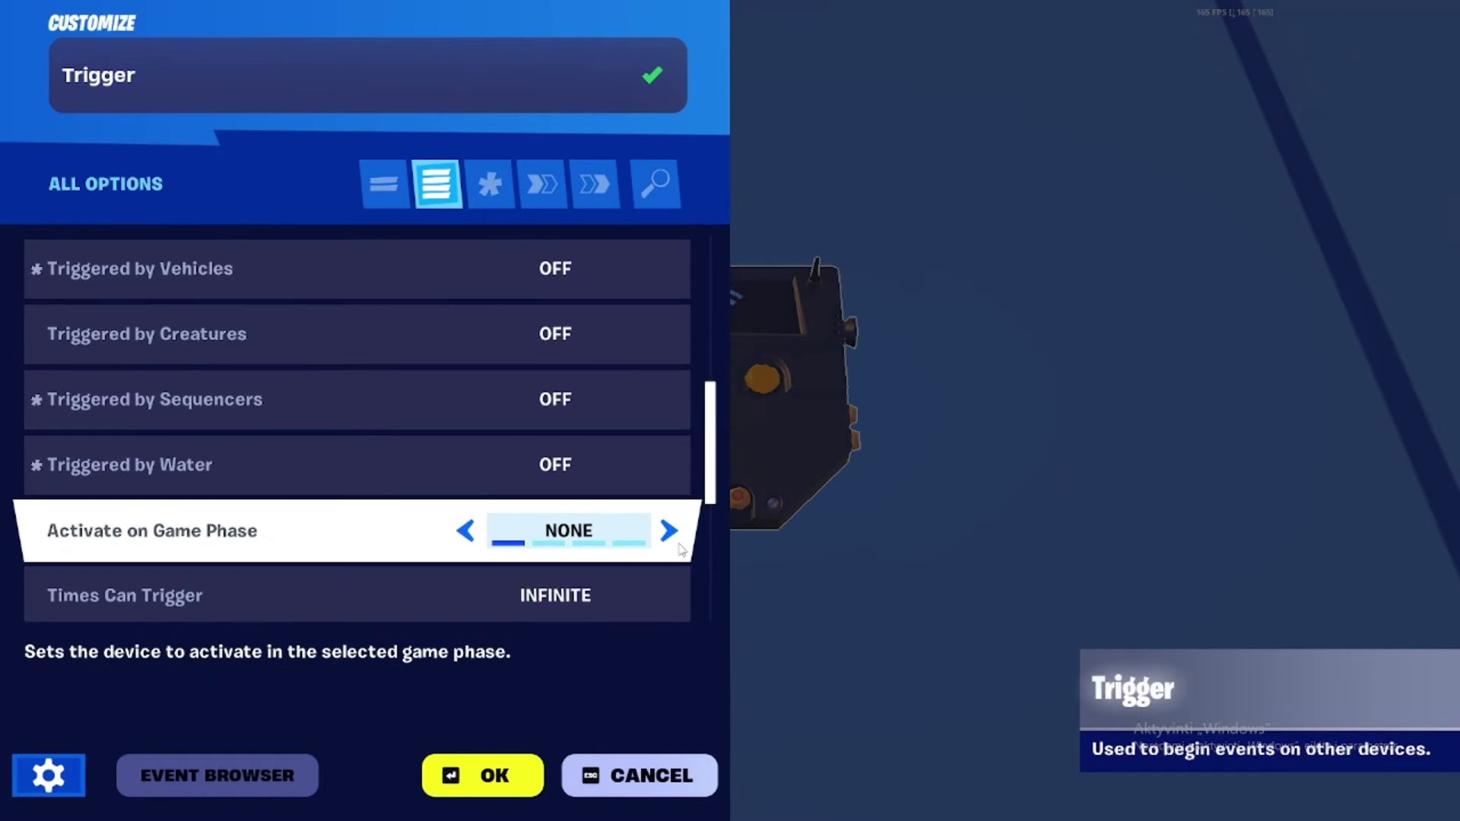
{"action": "scroll", "coordinate": [680, 549], "scroll_direction": "down", "scroll_amount": 2}
{"action": "left_click", "coordinate": [680, 550]}
{"action": "scroll", "coordinate": [681, 551], "scroll_direction": "down", "scroll_amount": 1}
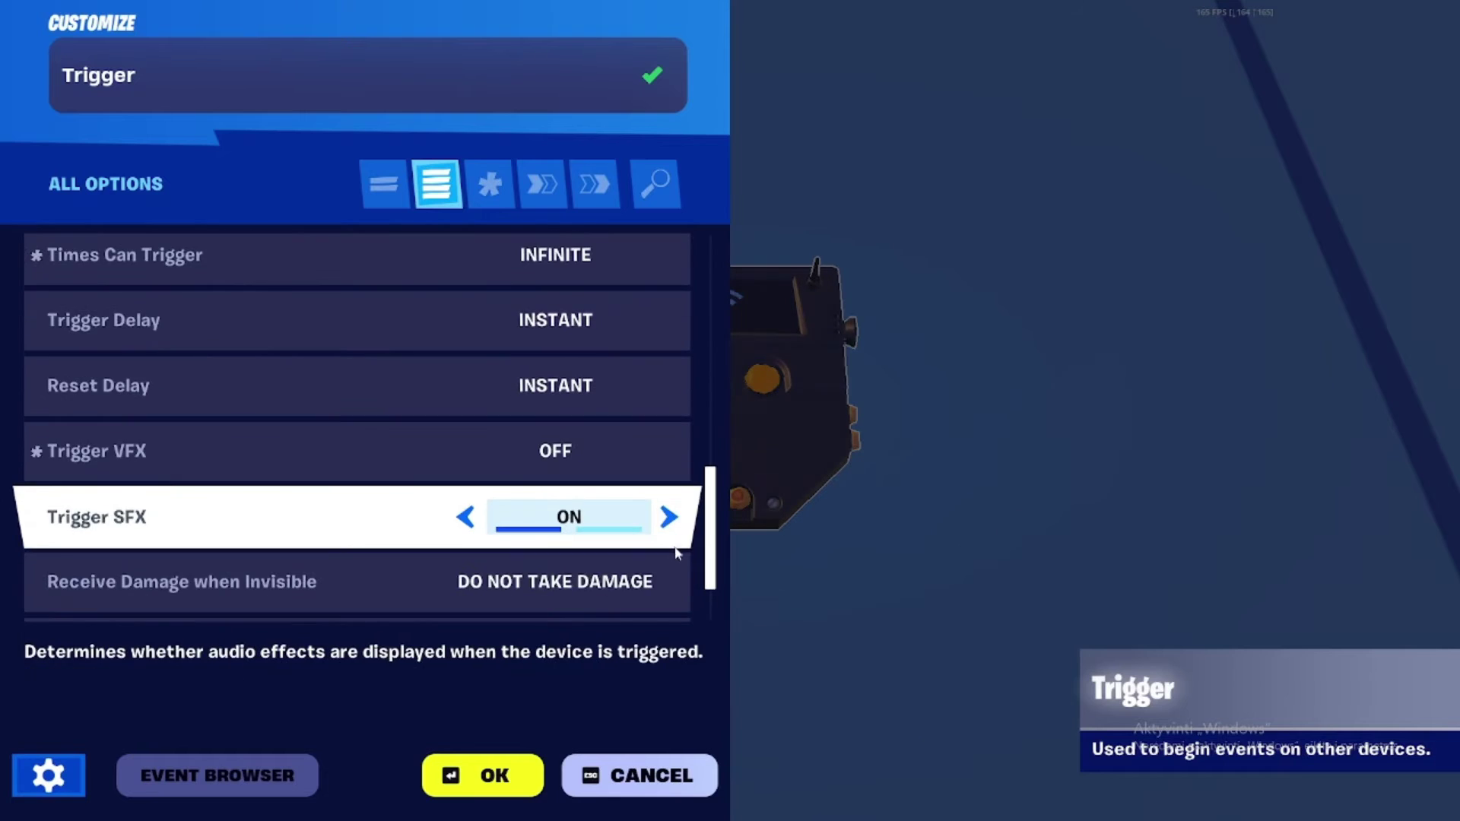
{"action": "scroll", "coordinate": [670, 530], "scroll_direction": "down", "scroll_amount": 1}
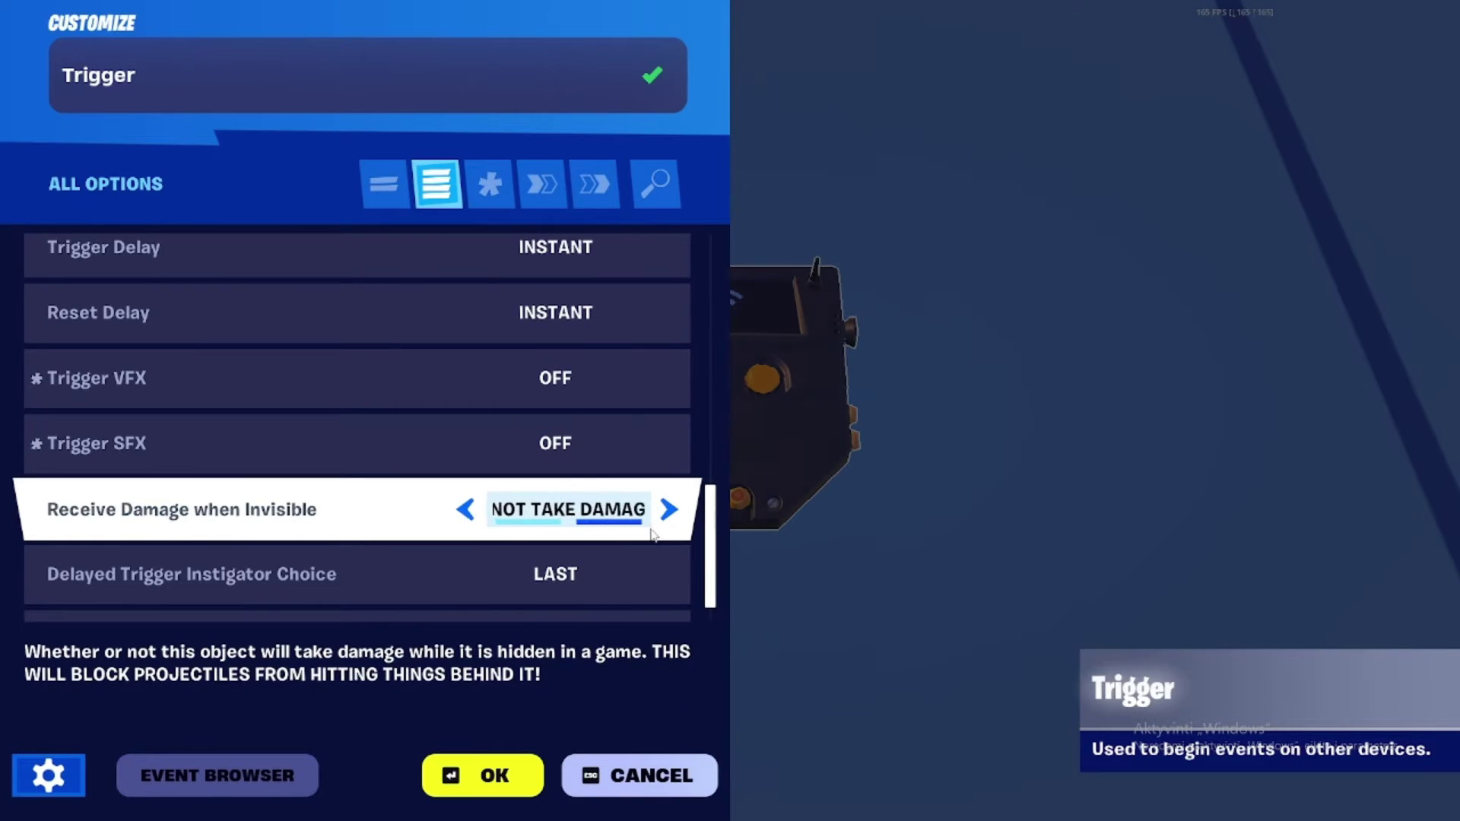
{"action": "left_click", "coordinate": [471, 779]}
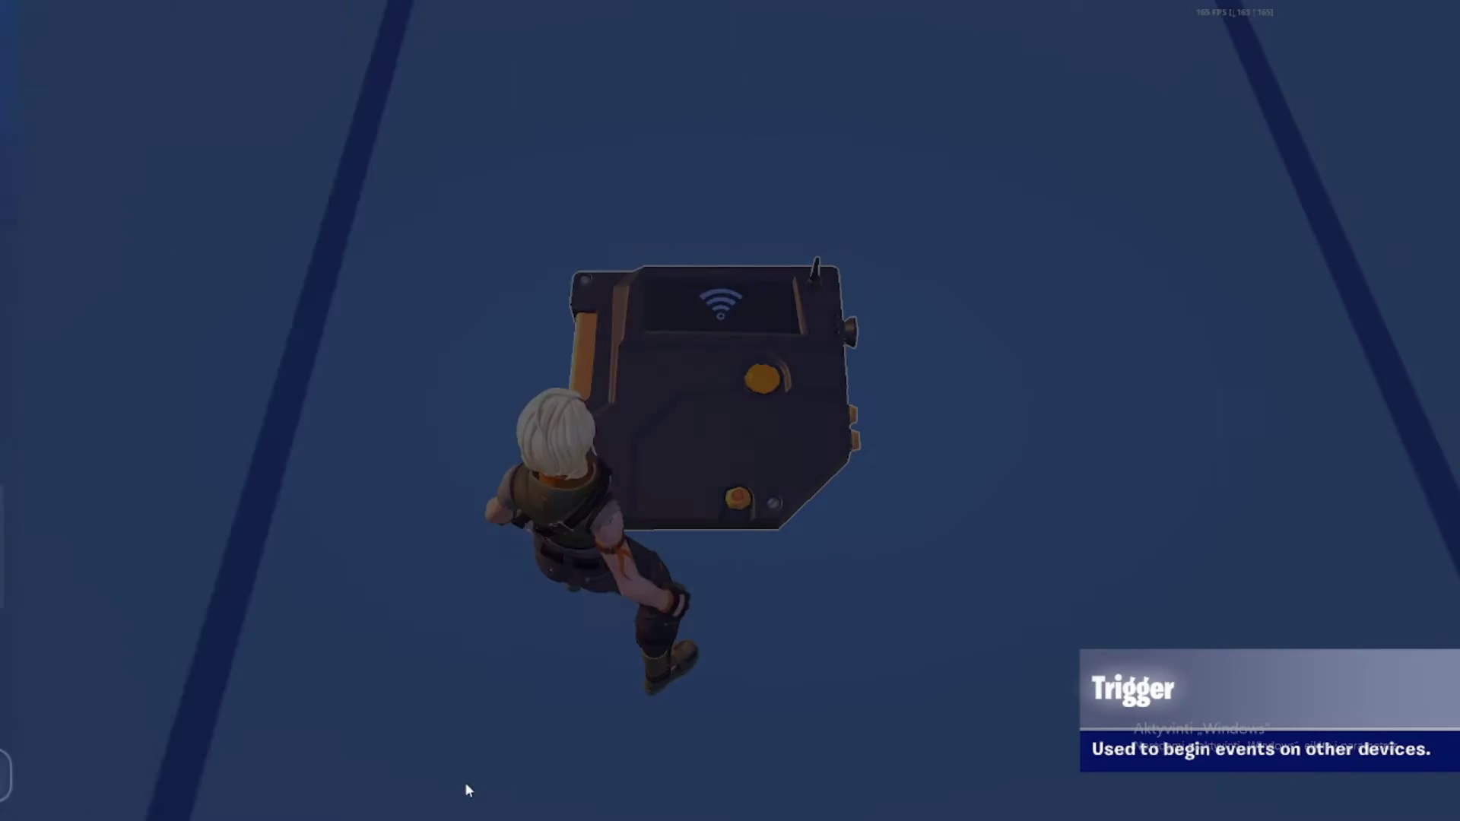
Return to Unreal Editor and save the unsaved changes to the level.
{"action": "key", "text": "s"}
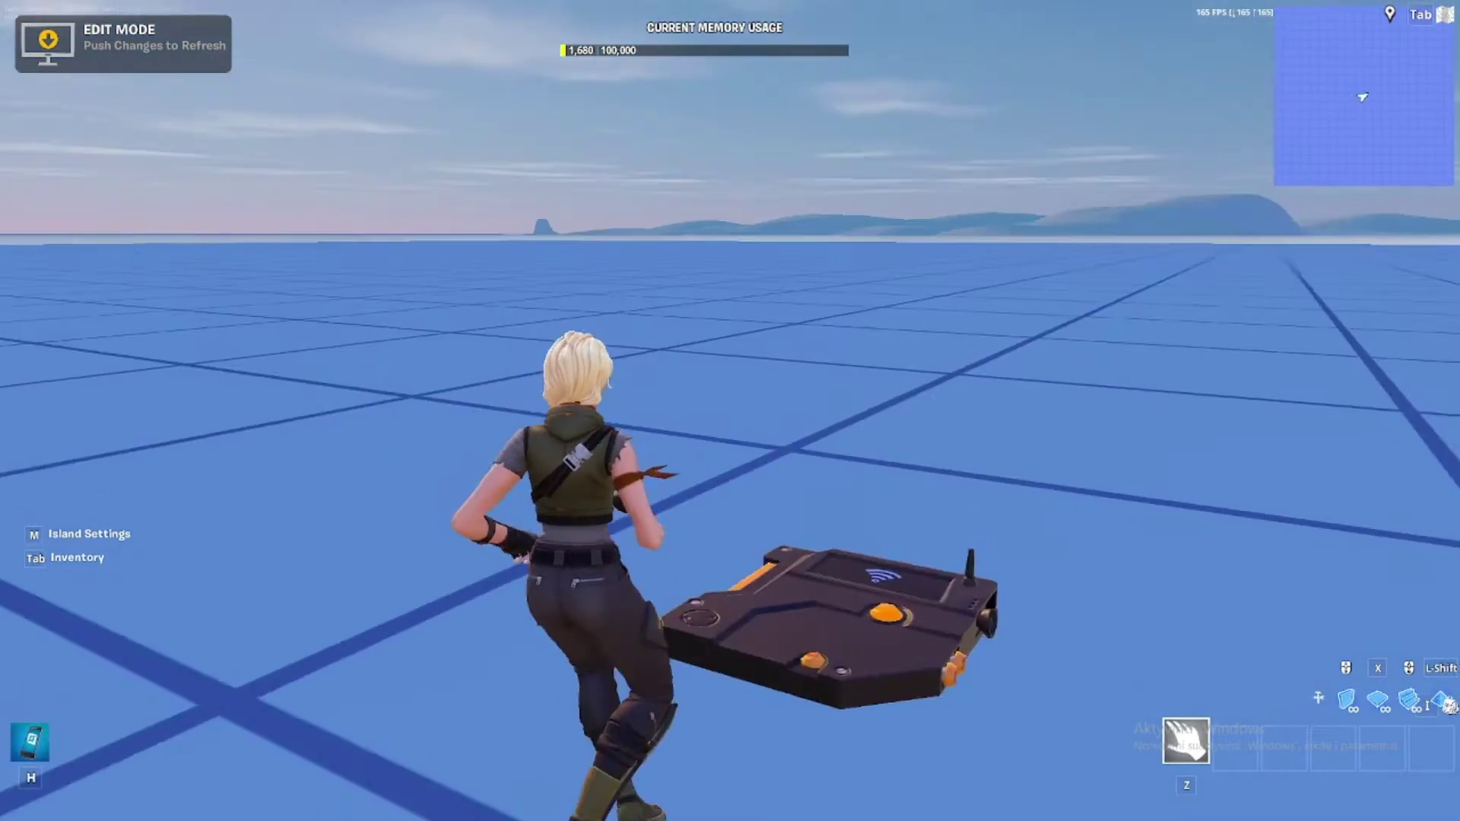
{"action": "key", "text": "a"}
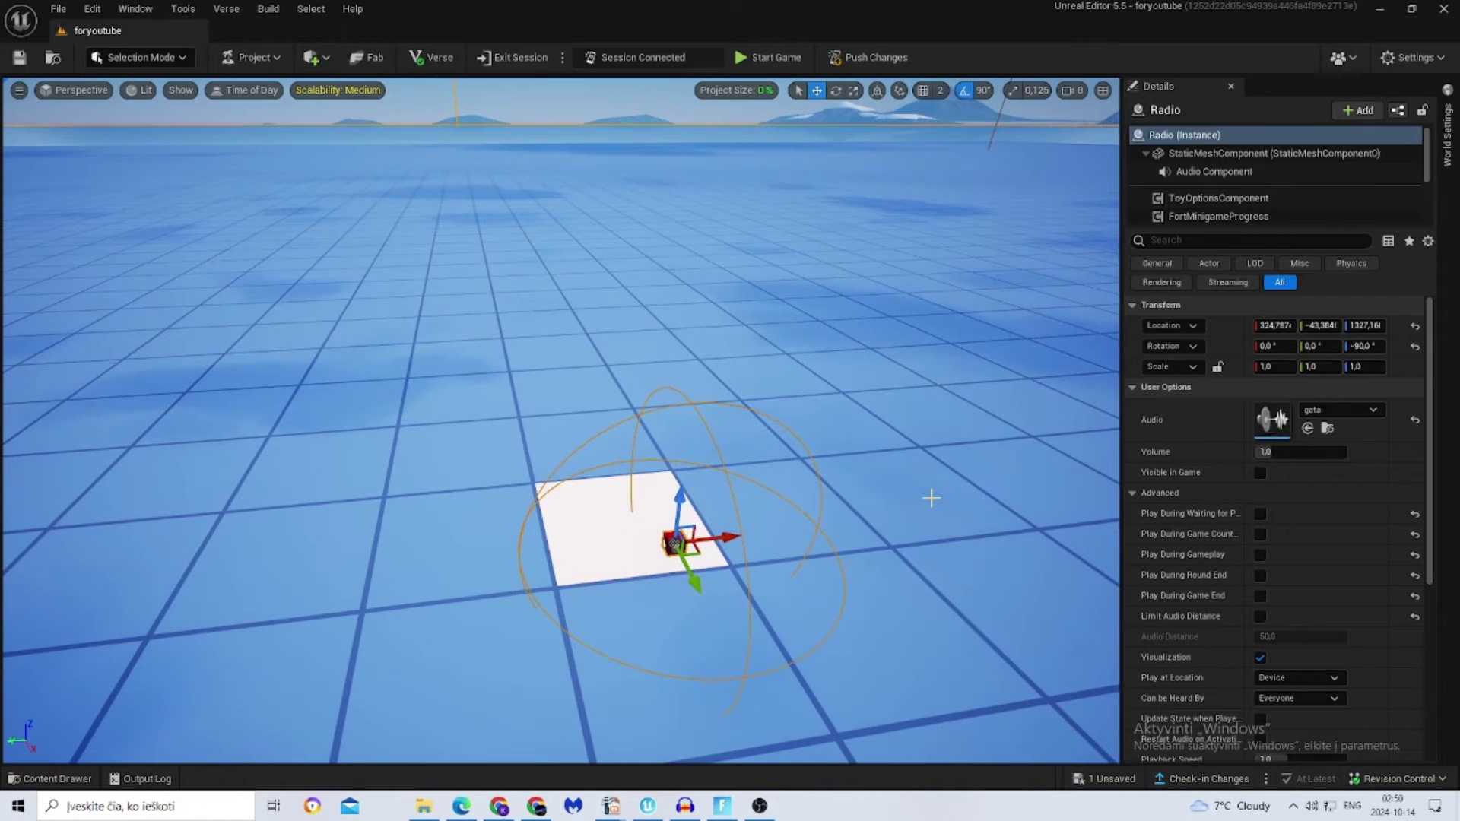
{"action": "left_click", "coordinate": [930, 498]}
{"action": "left_click", "coordinate": [1104, 779]}
{"action": "left_click", "coordinate": [850, 571]}
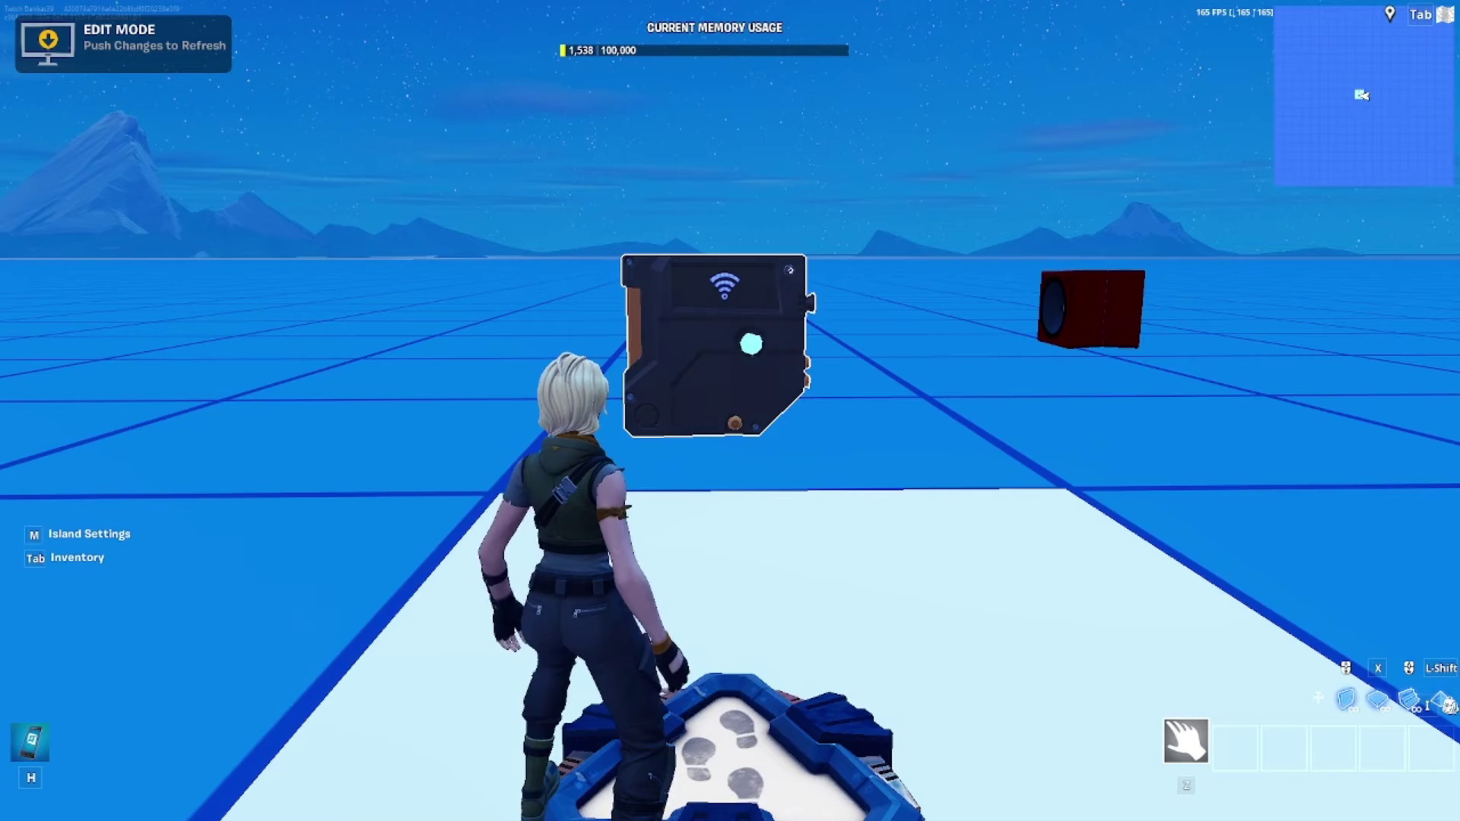
Walk to the upright Trigger in the Fortnite client and bind its On Triggered event to a function of the Radio.
{"action": "key", "text": "w"}
{"action": "key", "text": "w"}
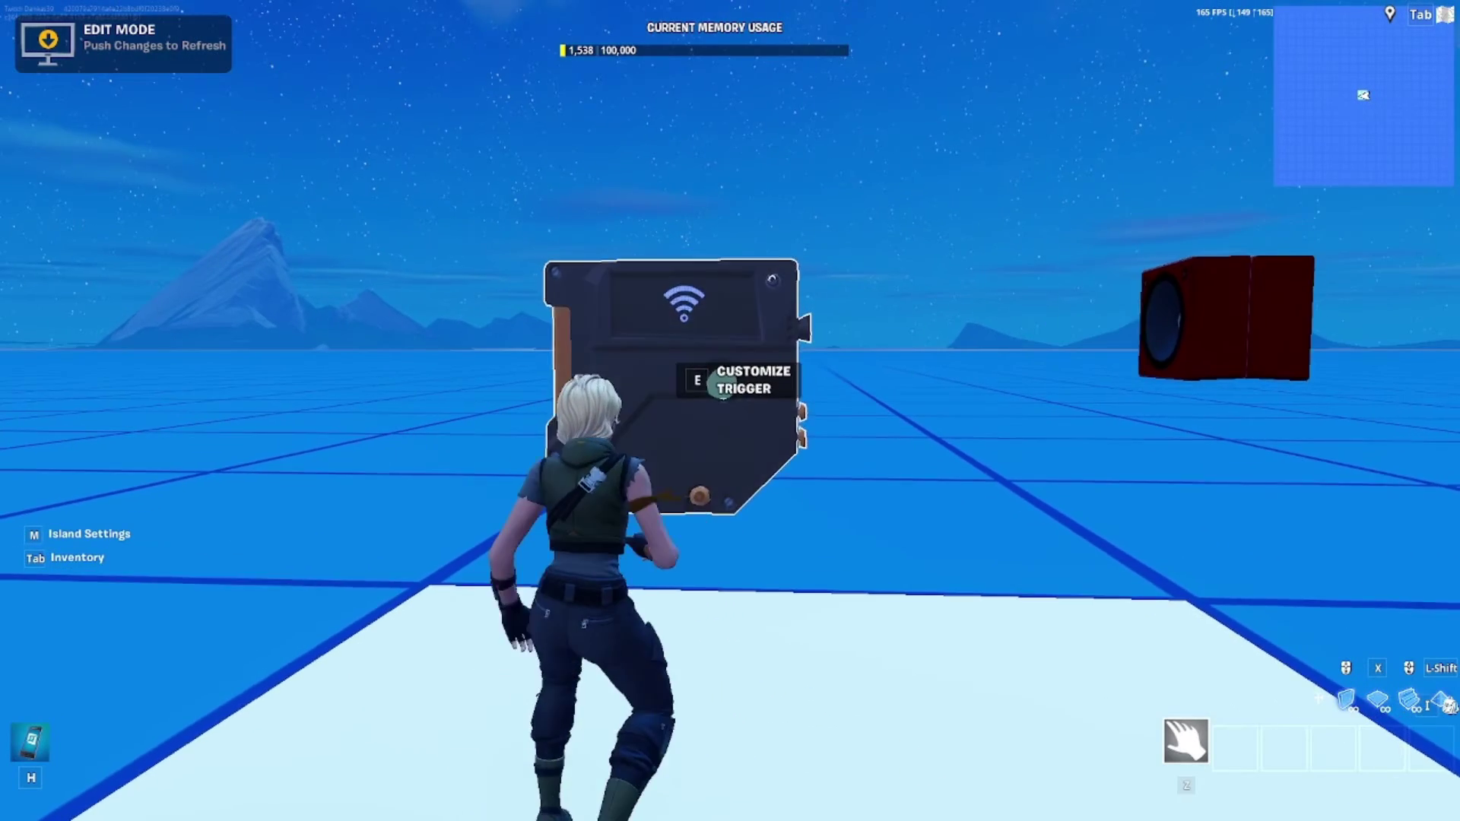
{"action": "key", "text": "s"}
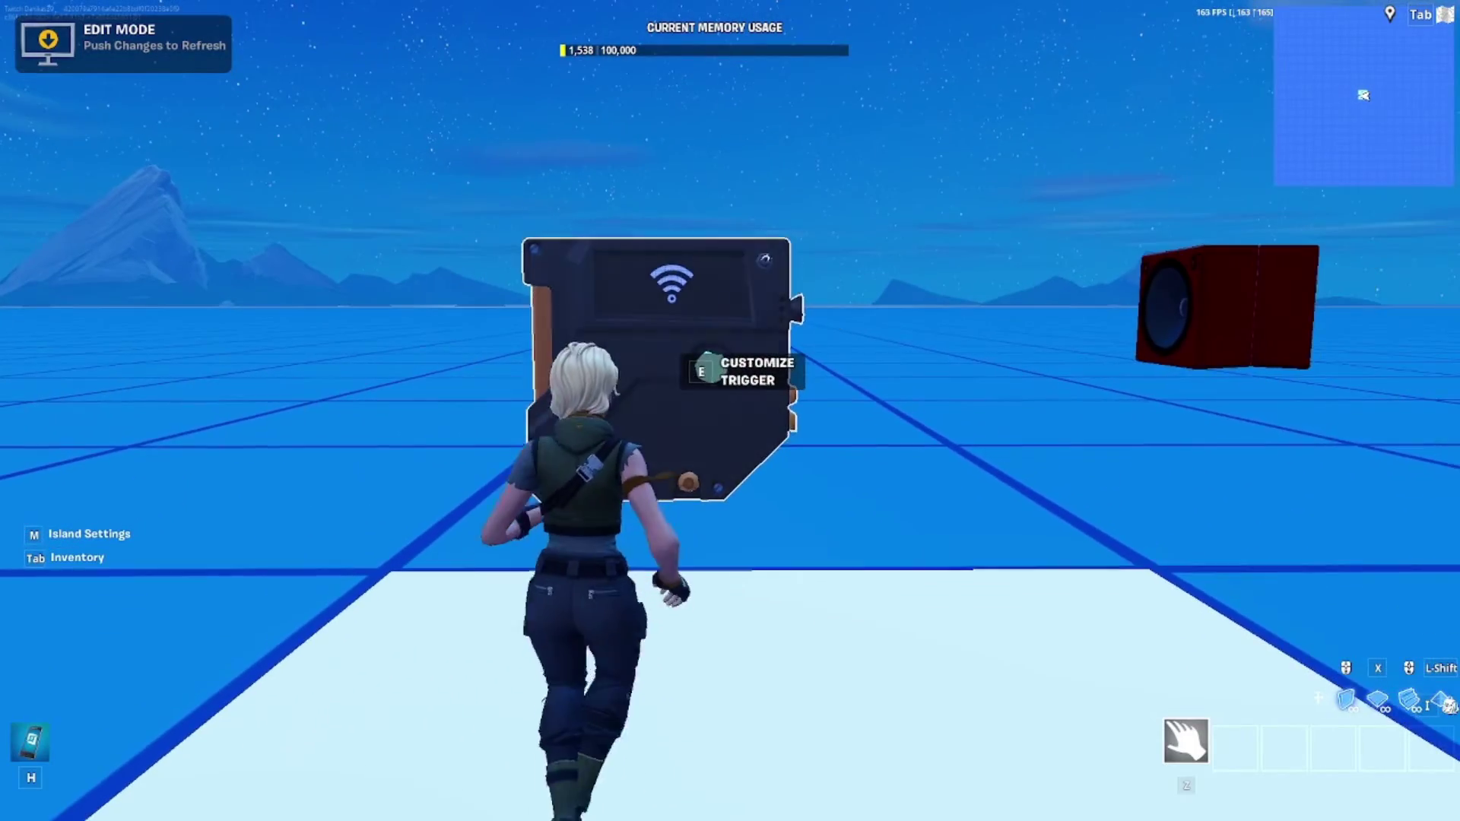
{"action": "key", "text": "w"}
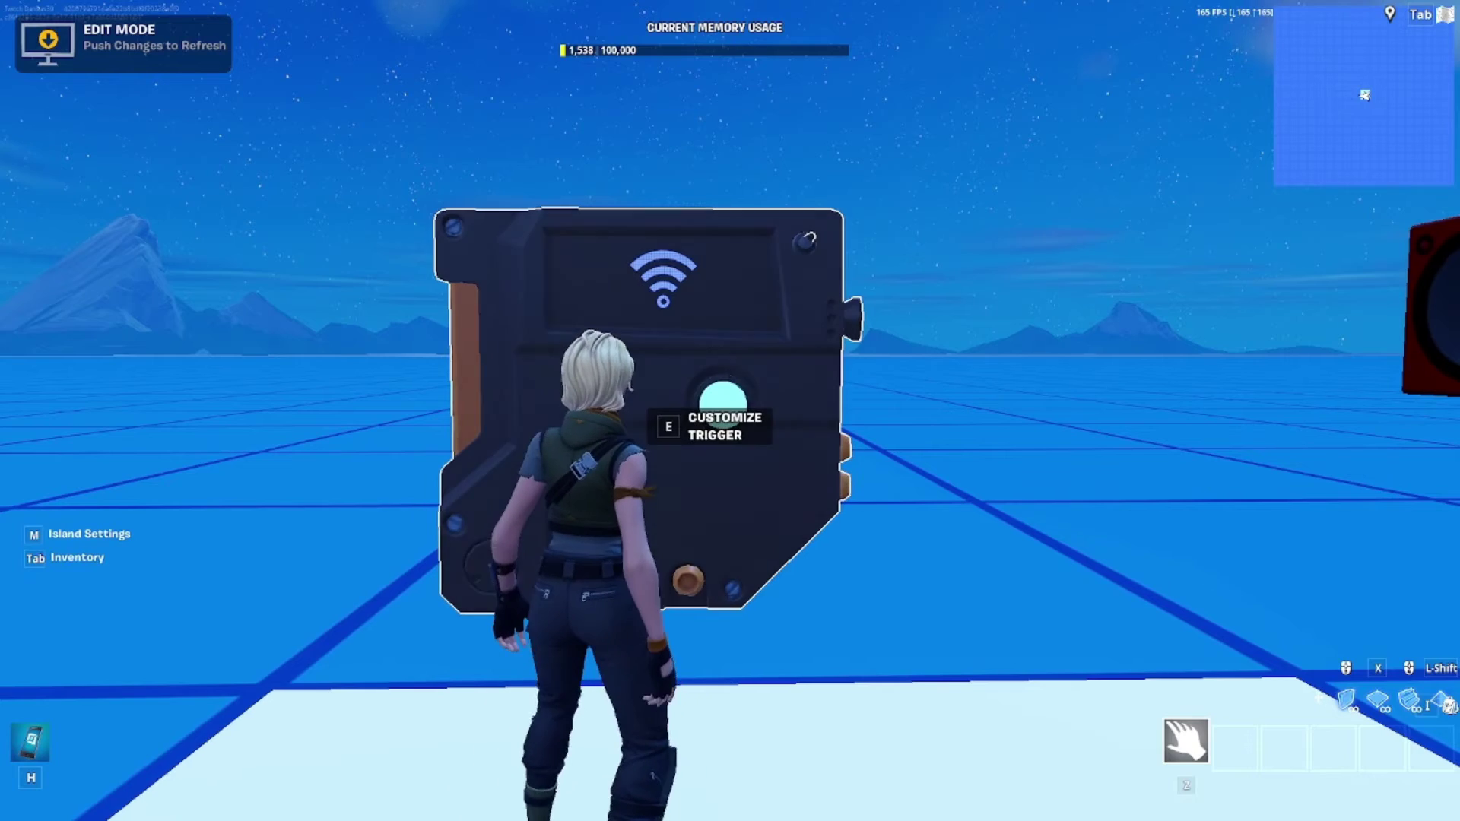
{"action": "key", "text": "e"}
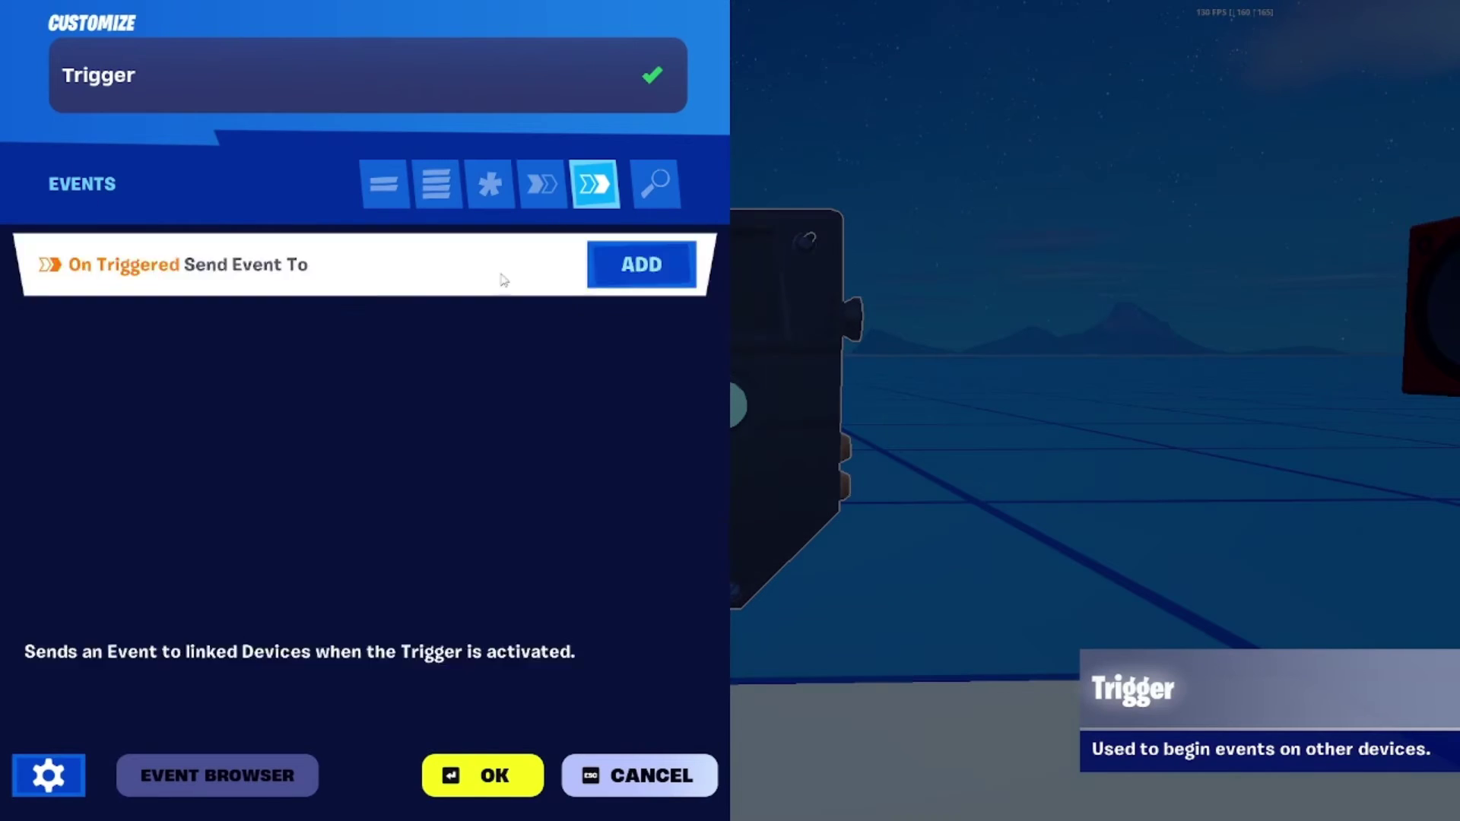
{"action": "left_click", "coordinate": [617, 280]}
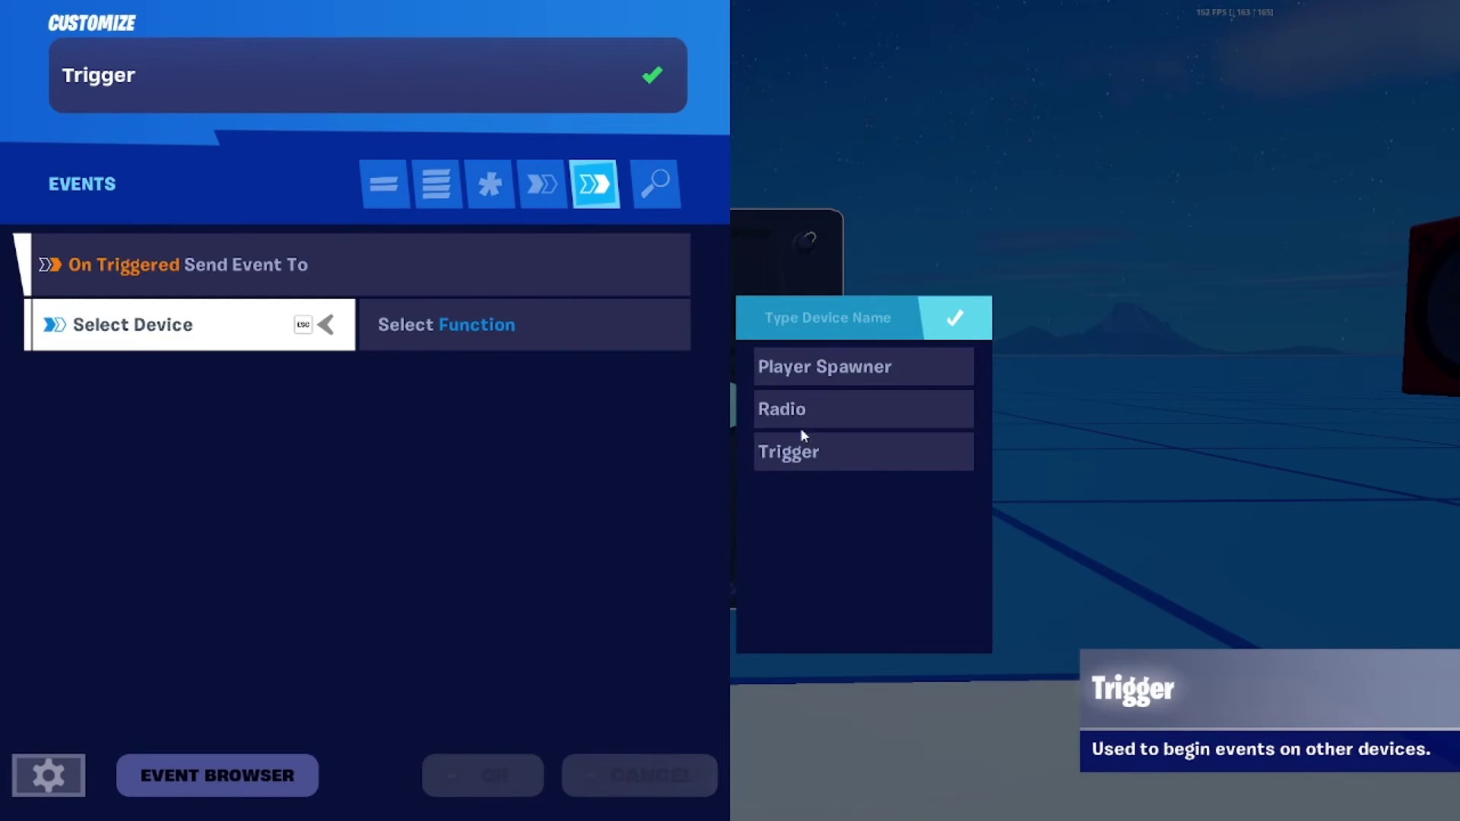
{"action": "left_click", "coordinate": [776, 411]}
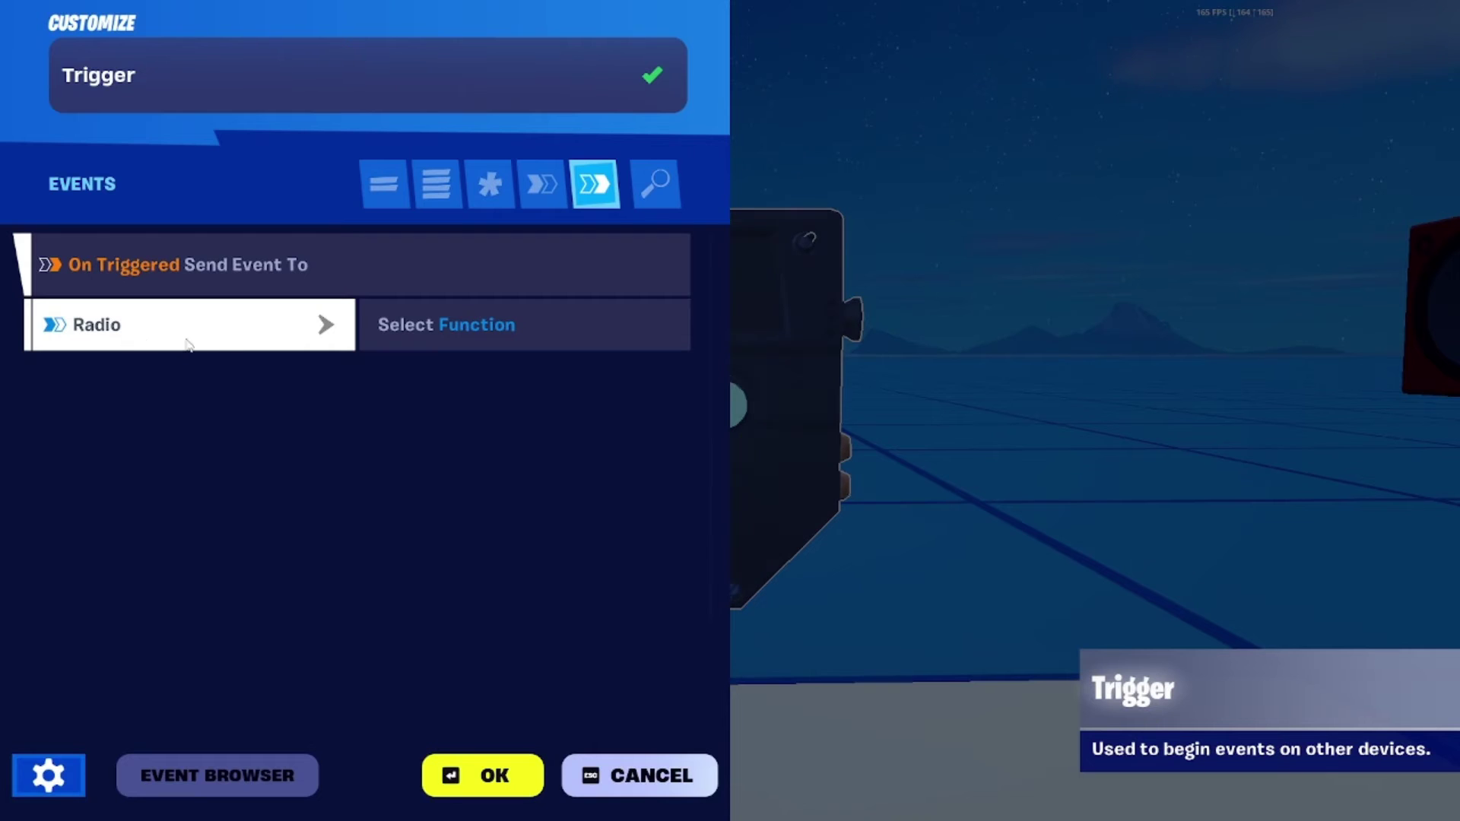
{"action": "left_click", "coordinate": [646, 325]}
{"action": "left_click", "coordinate": [791, 364]}
{"action": "left_click", "coordinate": [477, 783]}
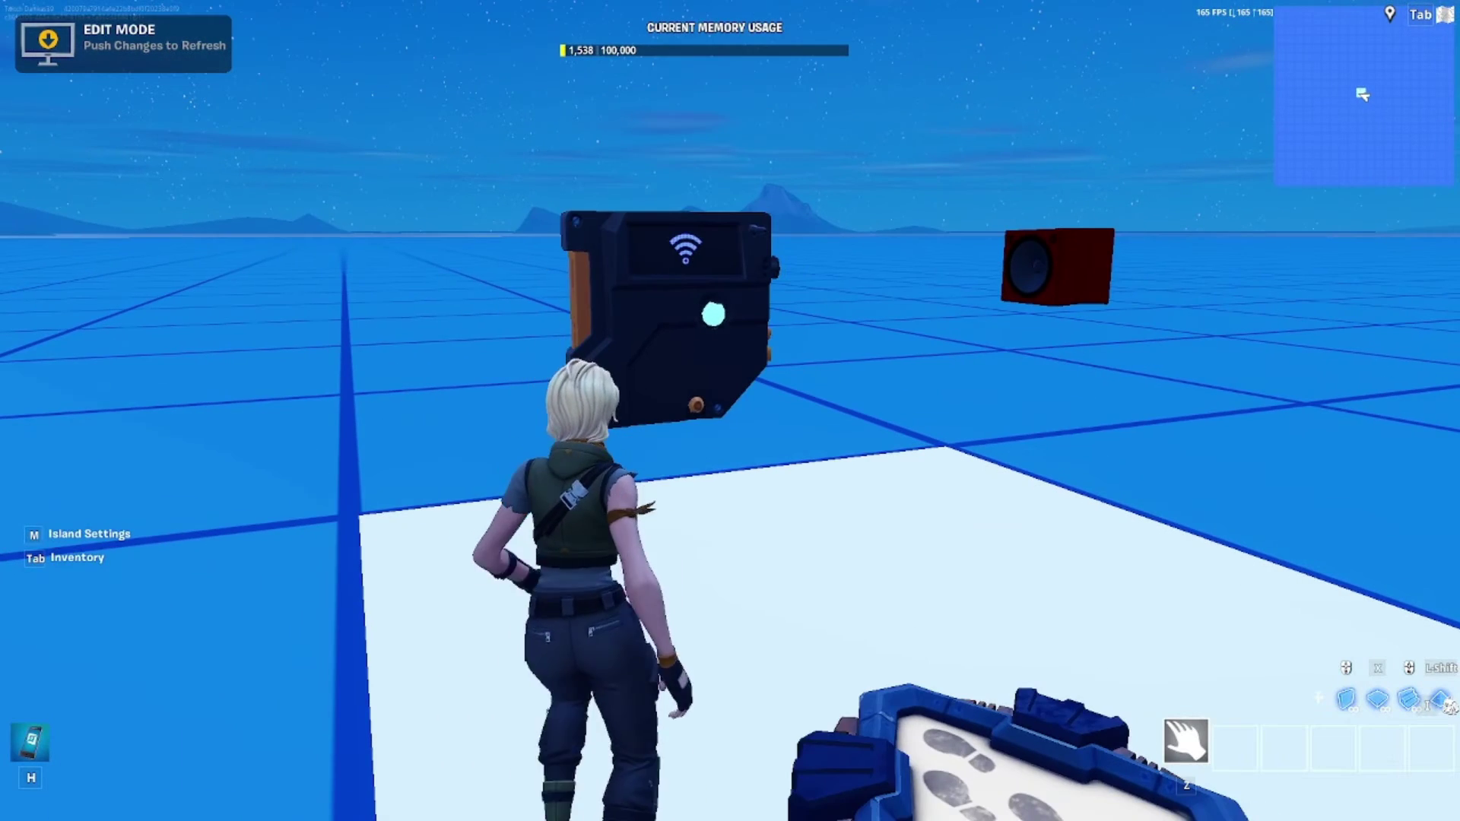
Start the game and hit the invisible Trigger with the pickaxe to test the Radio's music.
{"action": "key", "text": "Escape"}
{"action": "left_click", "coordinate": [1225, 456]}
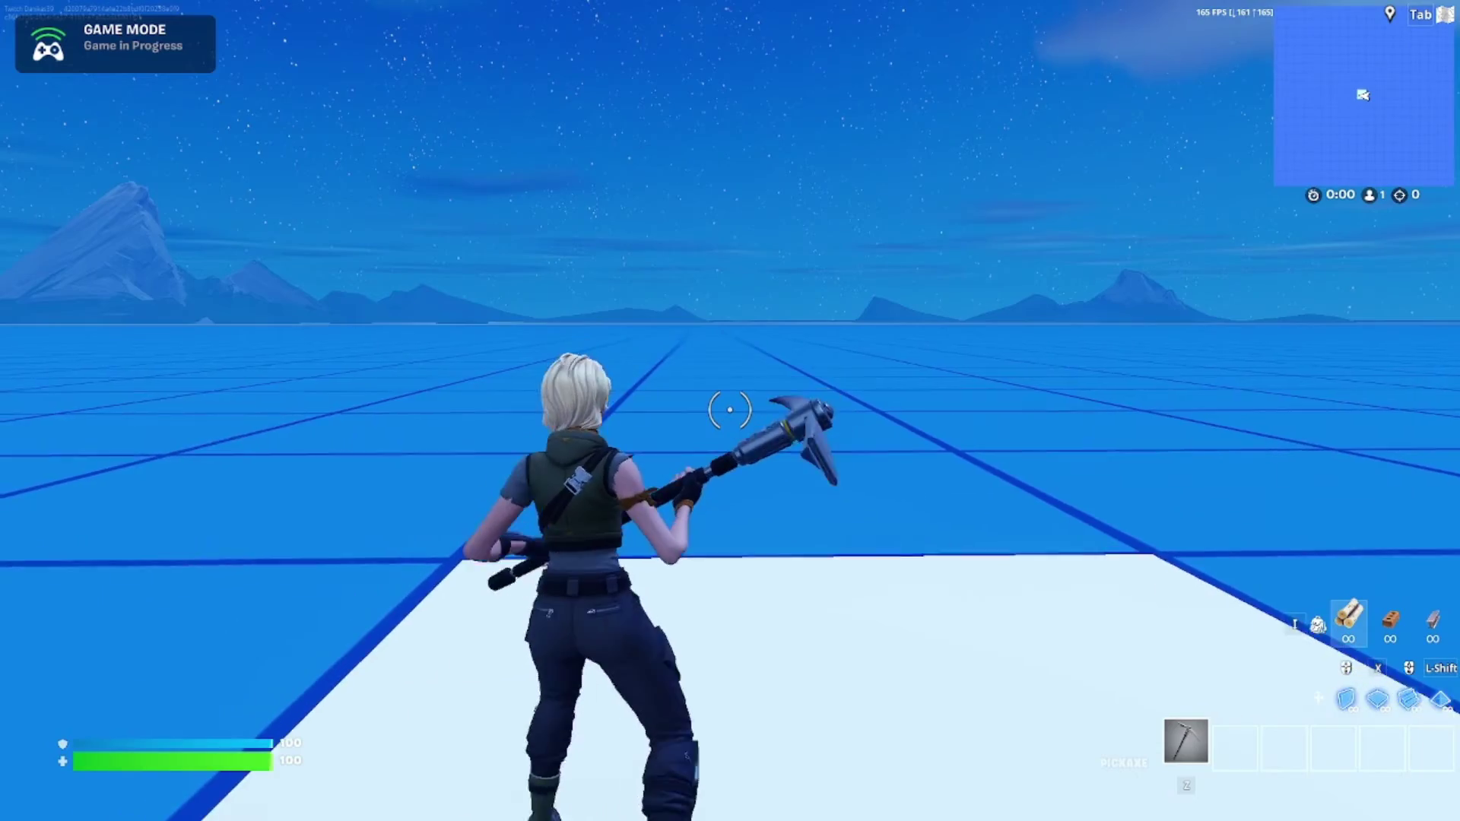
{"action": "left_click", "coordinate": [730, 410]}
{"action": "key", "text": "s"}
{"action": "key", "text": "a"}
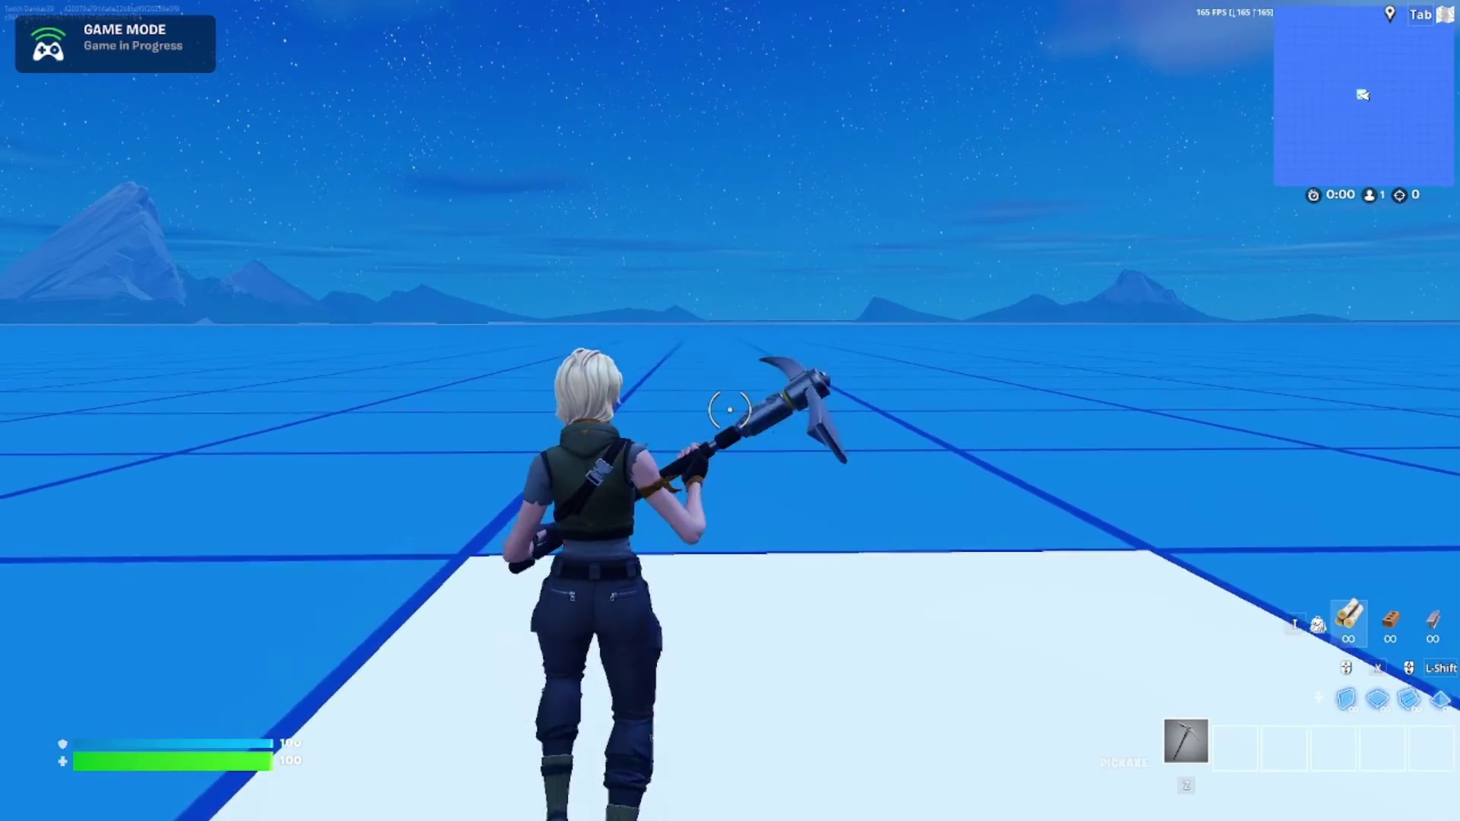
{"action": "key", "text": "a"}
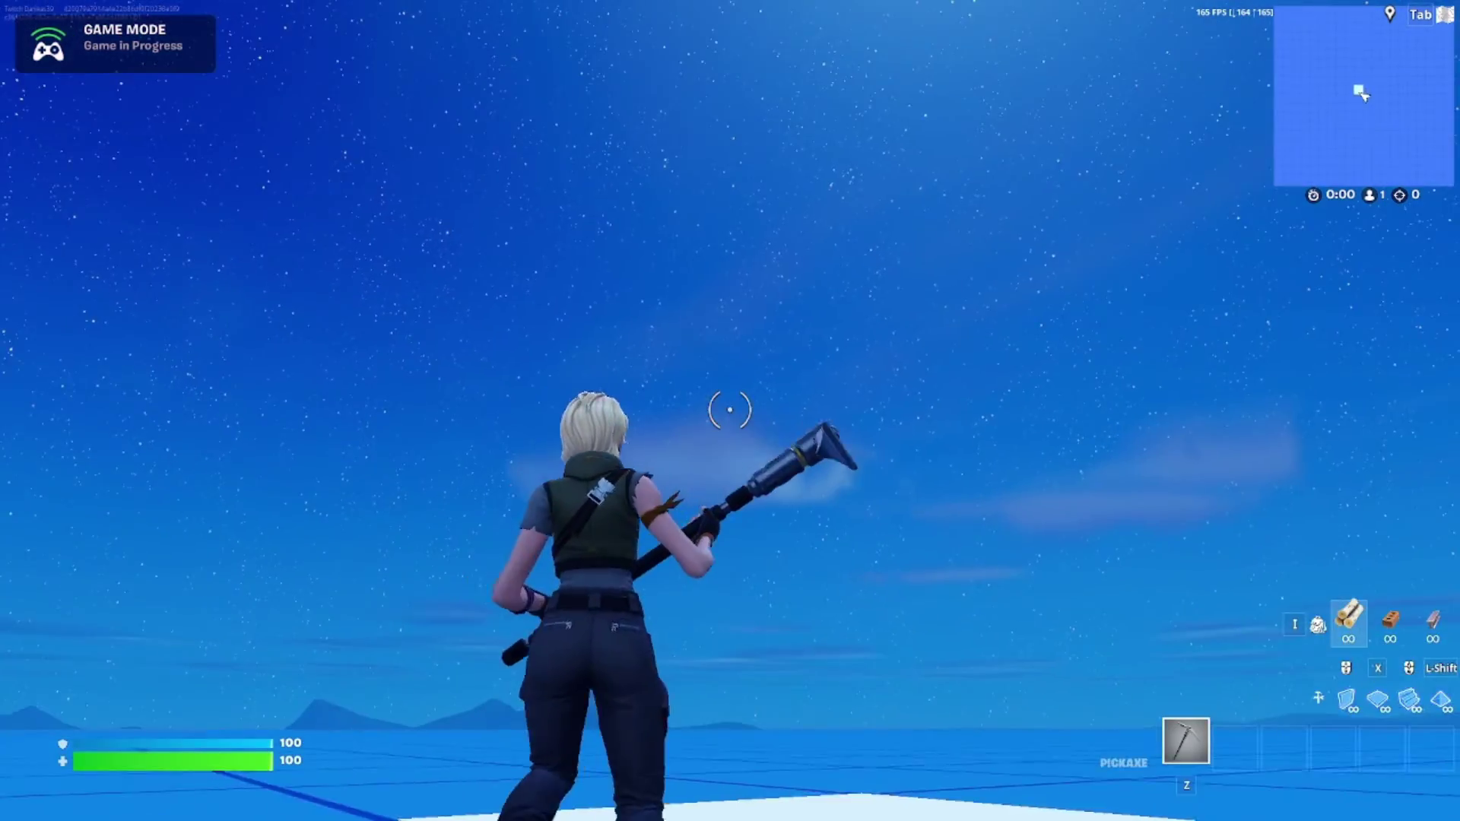
{"action": "key", "text": "w"}
{"action": "key", "text": "w"}
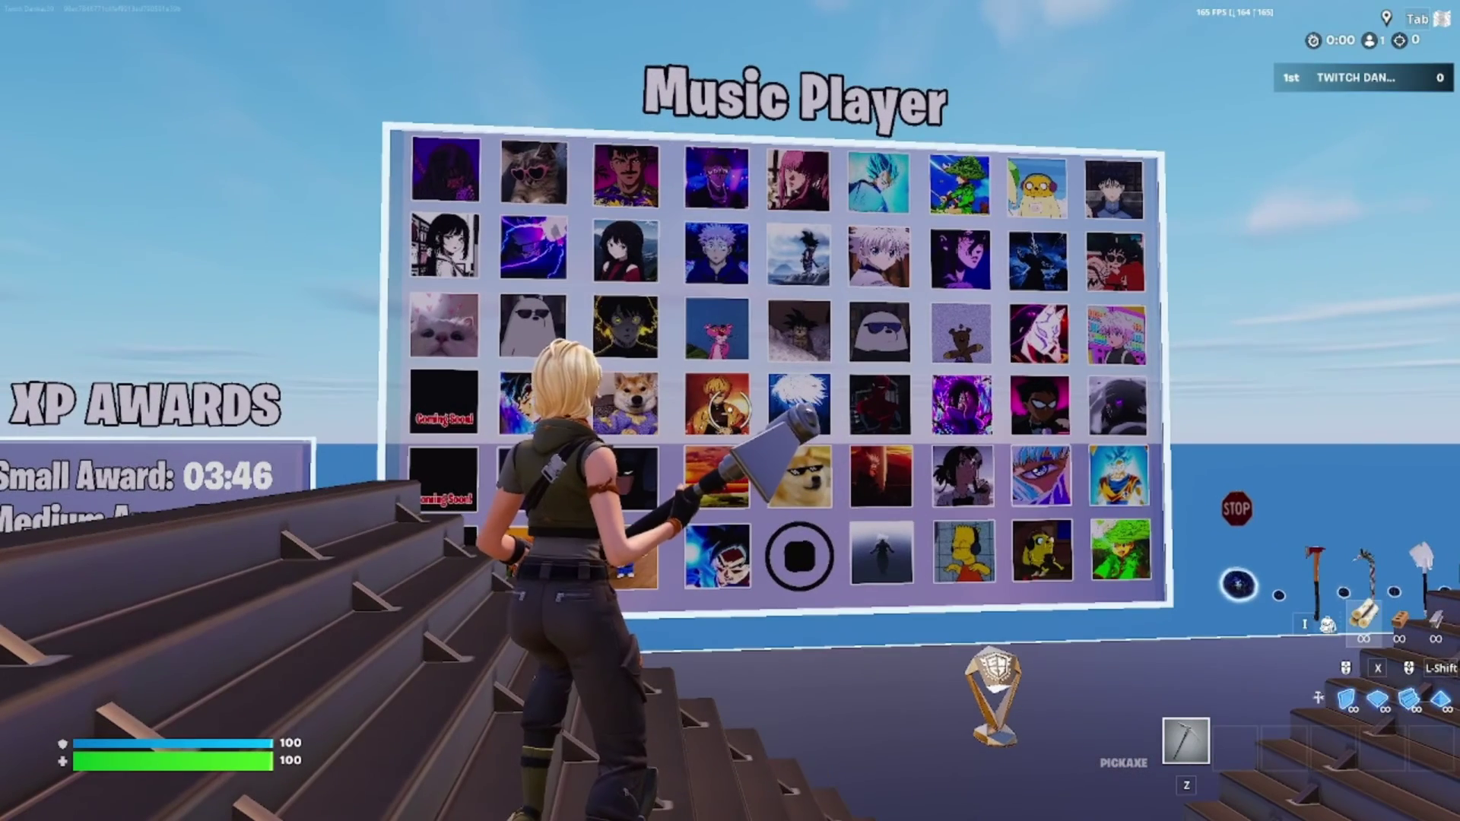
Examine the example map's Music Player wall and try out the different images on its Backgrounds board.
{"action": "key", "text": "d"}
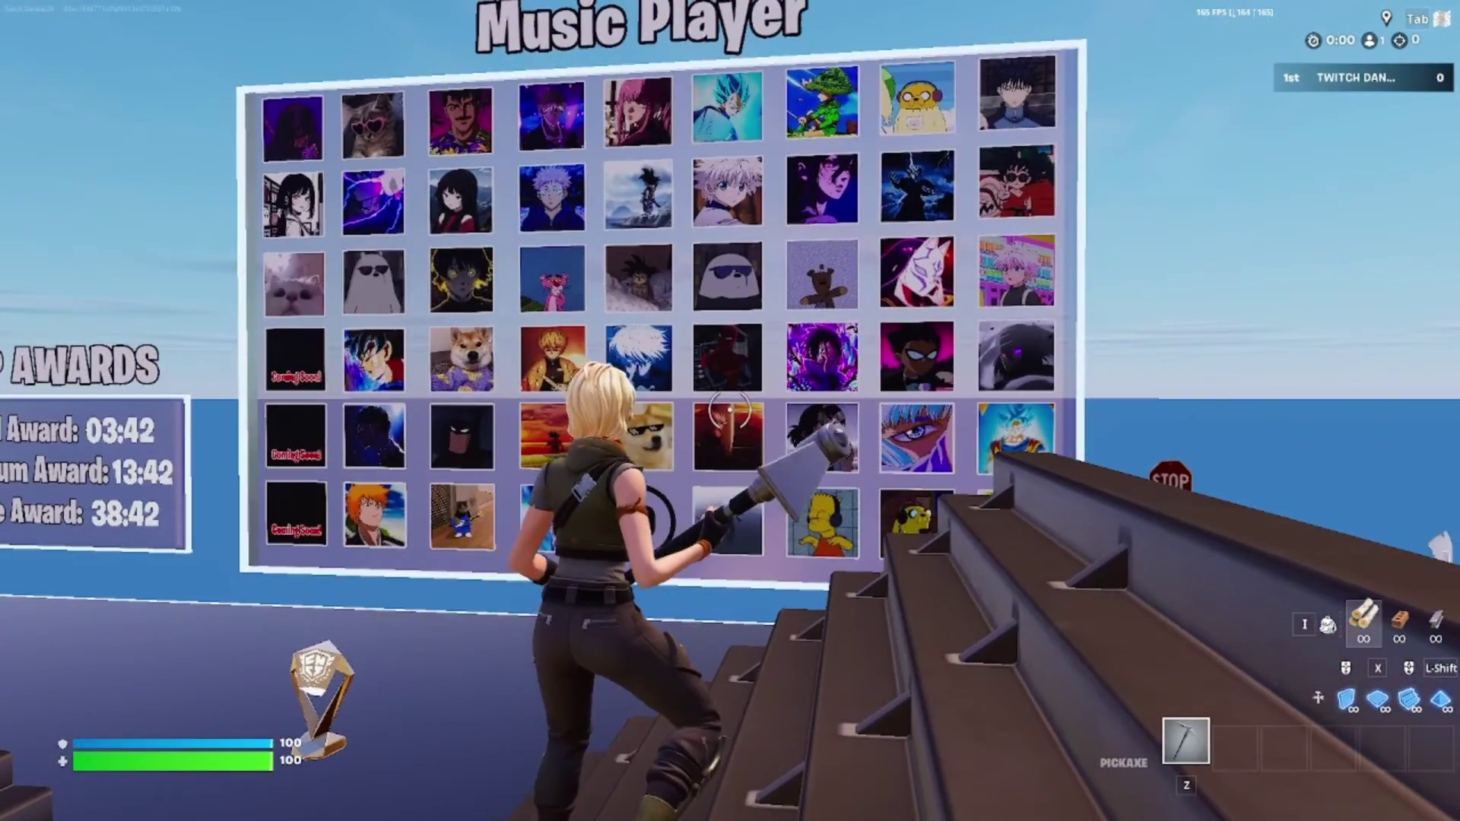
{"action": "key", "text": "w"}
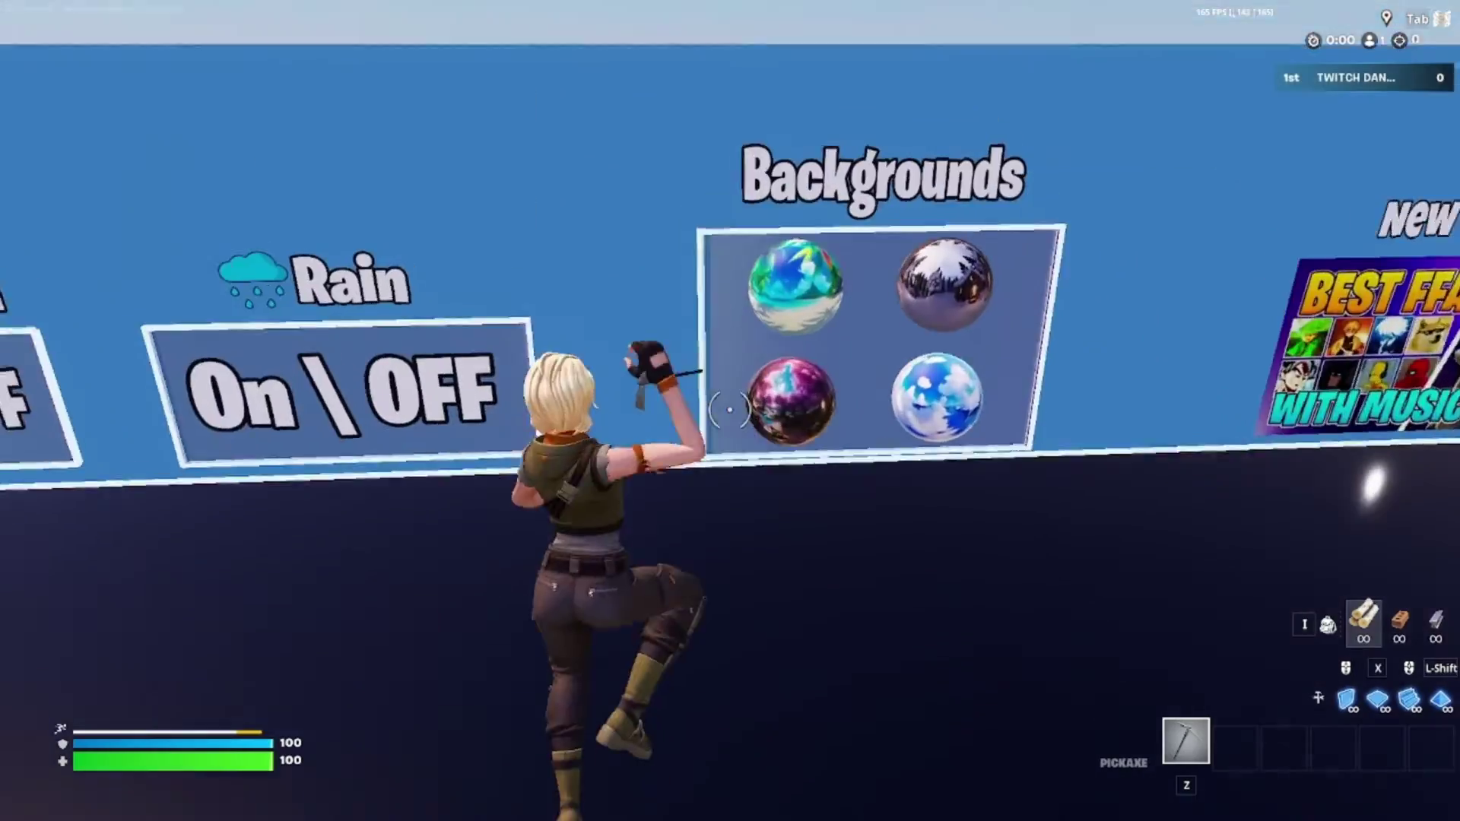
{"action": "left_click", "coordinate": [728, 409]}
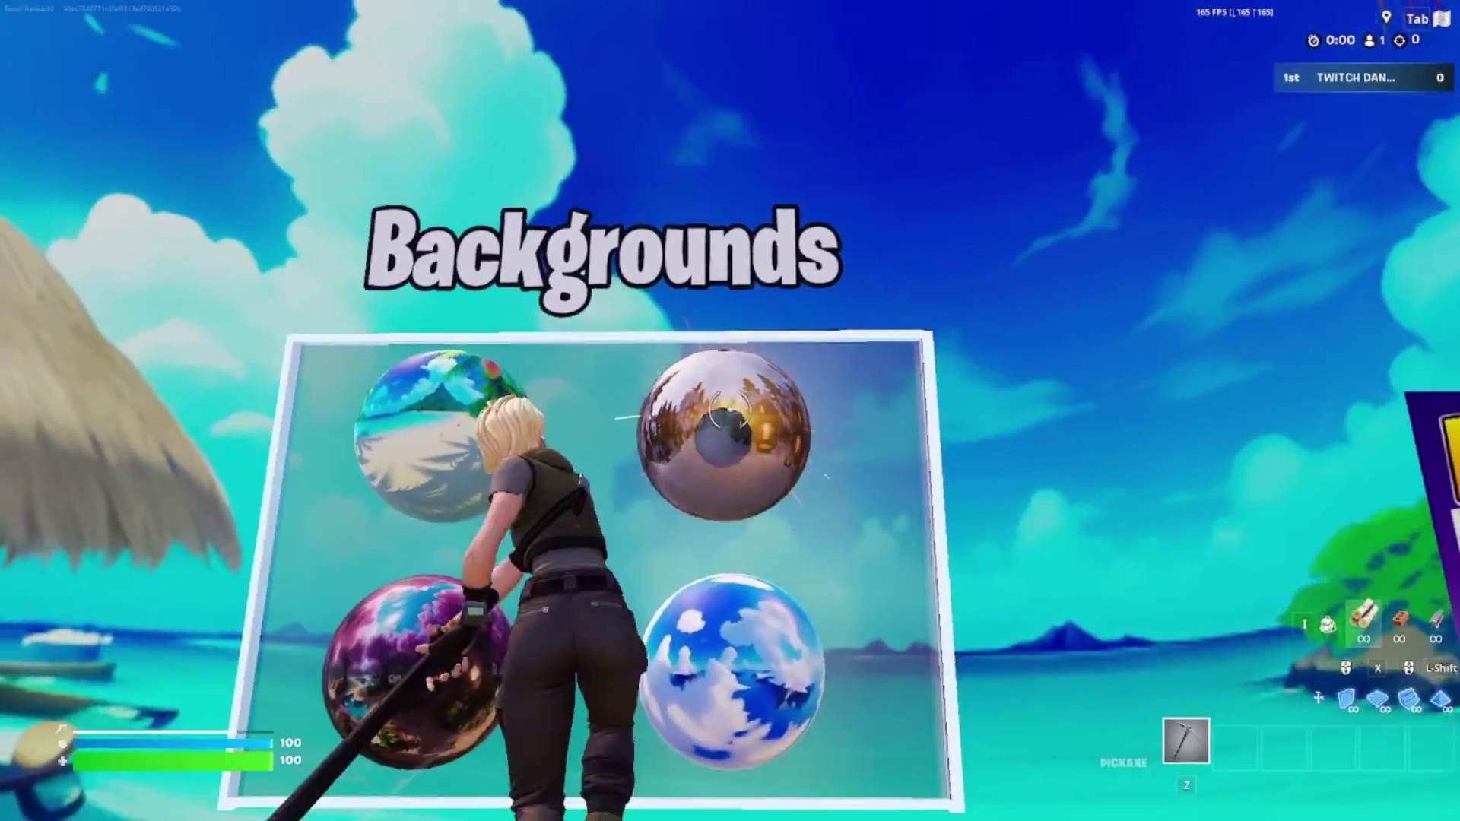
{"action": "left_click", "coordinate": [728, 409]}
{"action": "left_click", "coordinate": [728, 409]}
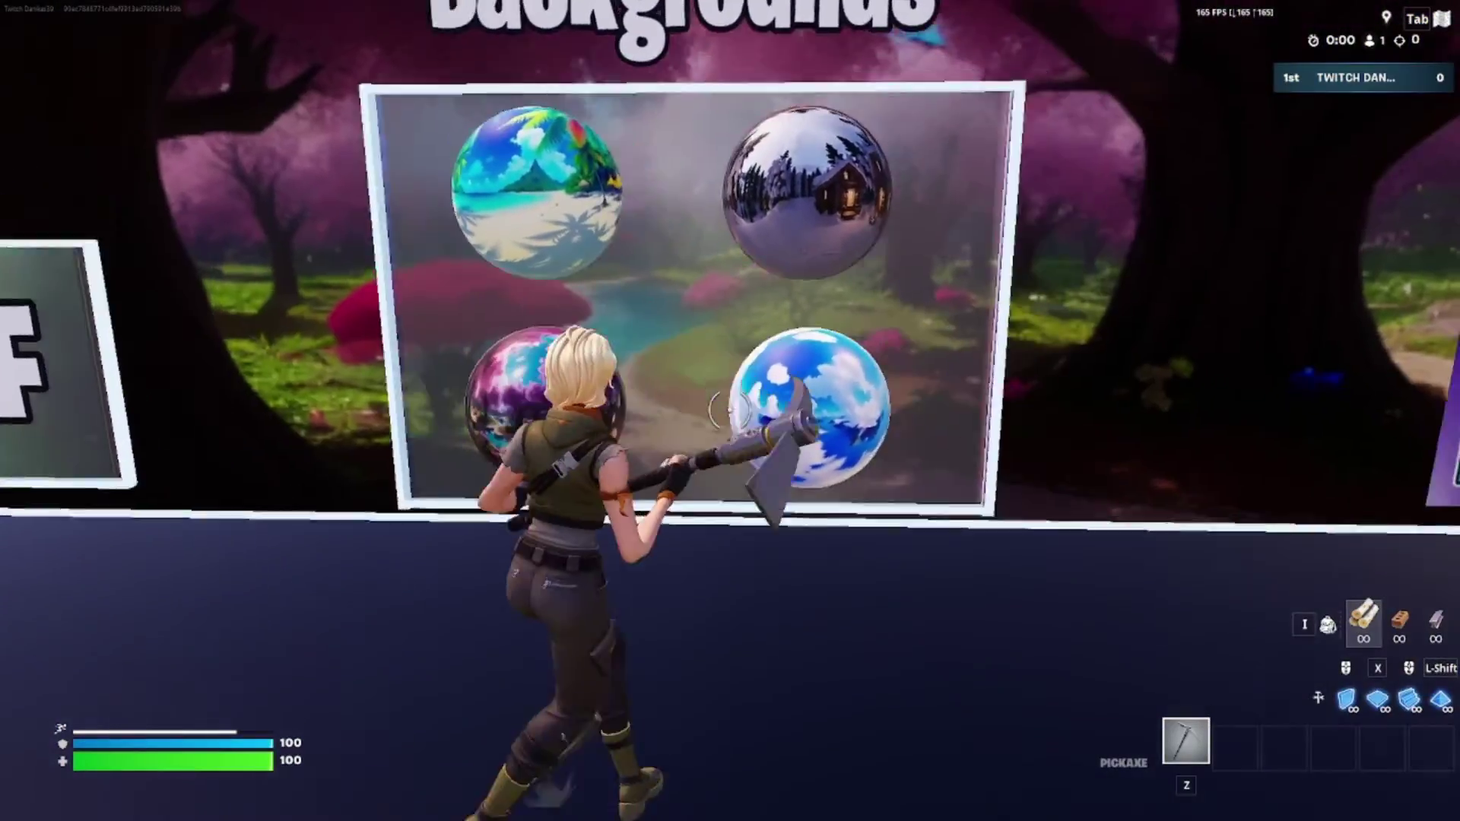
{"action": "key", "text": "w"}
{"action": "key", "text": "space"}
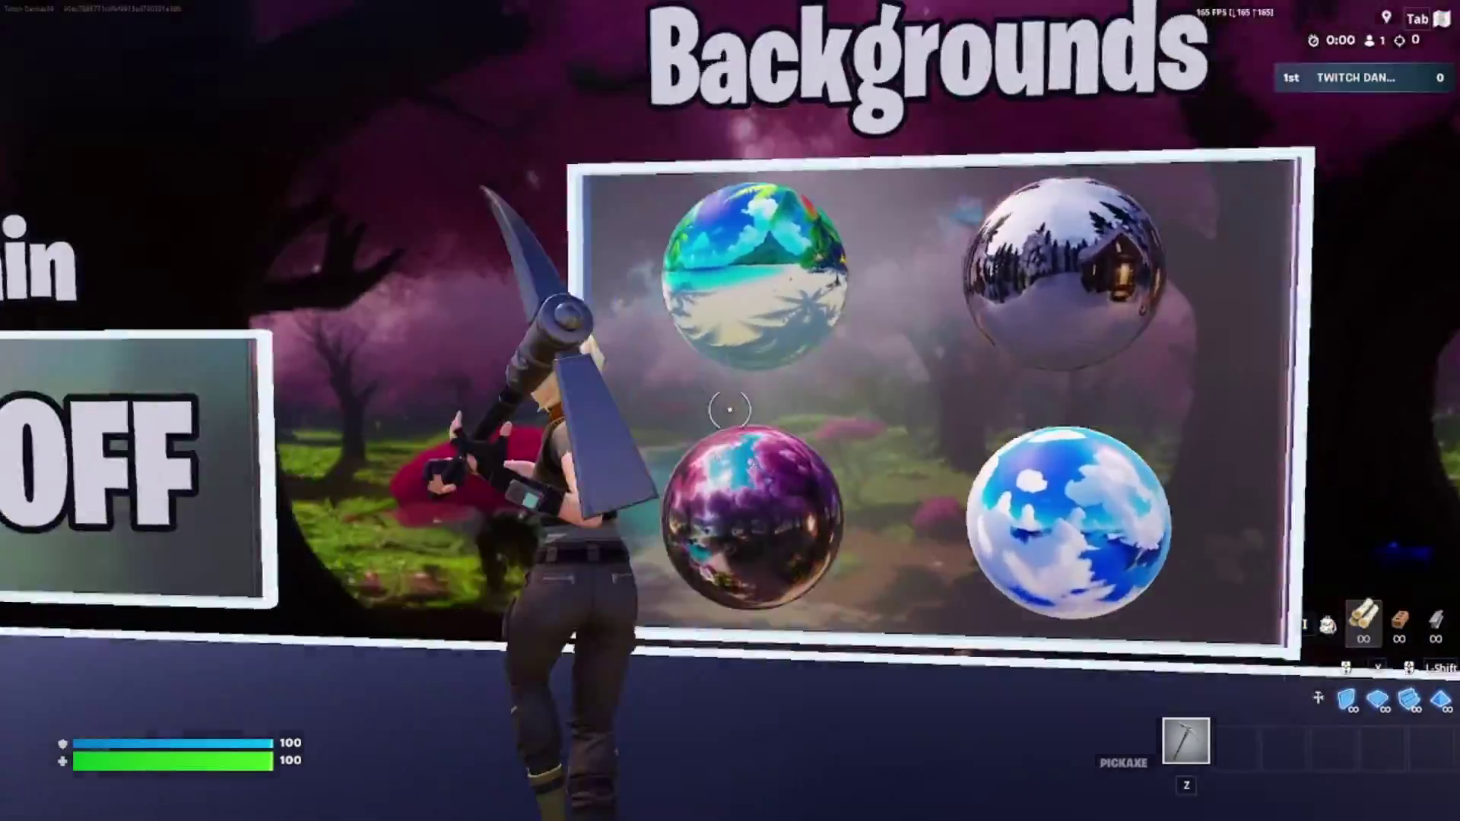
{"action": "left_click", "coordinate": [729, 409]}
{"action": "key", "text": "w"}
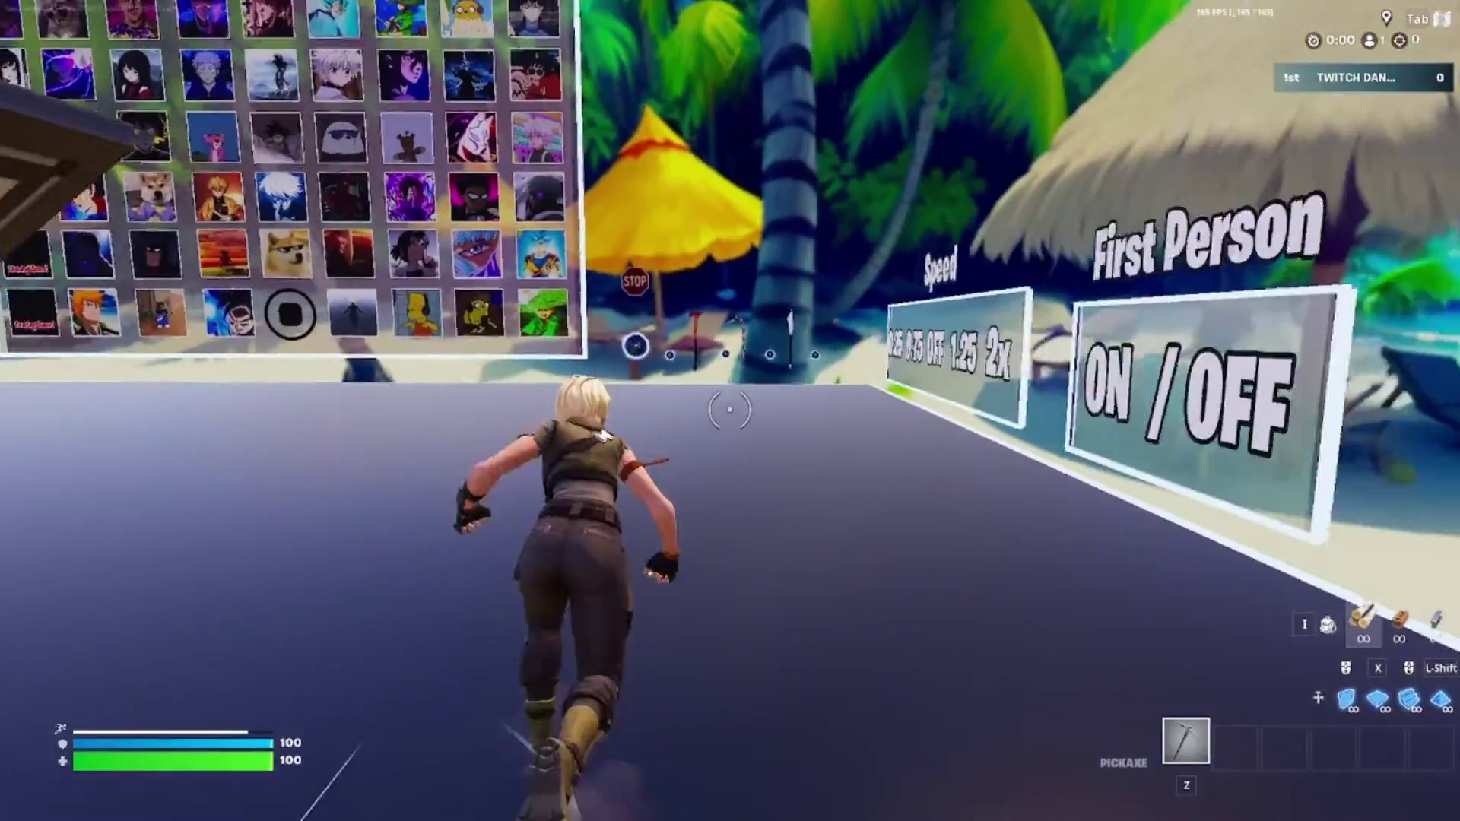
Walk to the pickaxe displays beside the Music Player wall and try interacting with the different pickaxes.
{"action": "key", "text": "w"}
{"action": "key", "text": "e"}
{"action": "key", "text": "w"}
{"action": "key", "text": "q"}
{"action": "key", "text": "z"}
{"action": "key", "text": "e"}
{"action": "key", "text": "w"}
{"action": "key", "text": "q"}
{"action": "key", "text": "z"}
{"action": "key", "text": "e"}
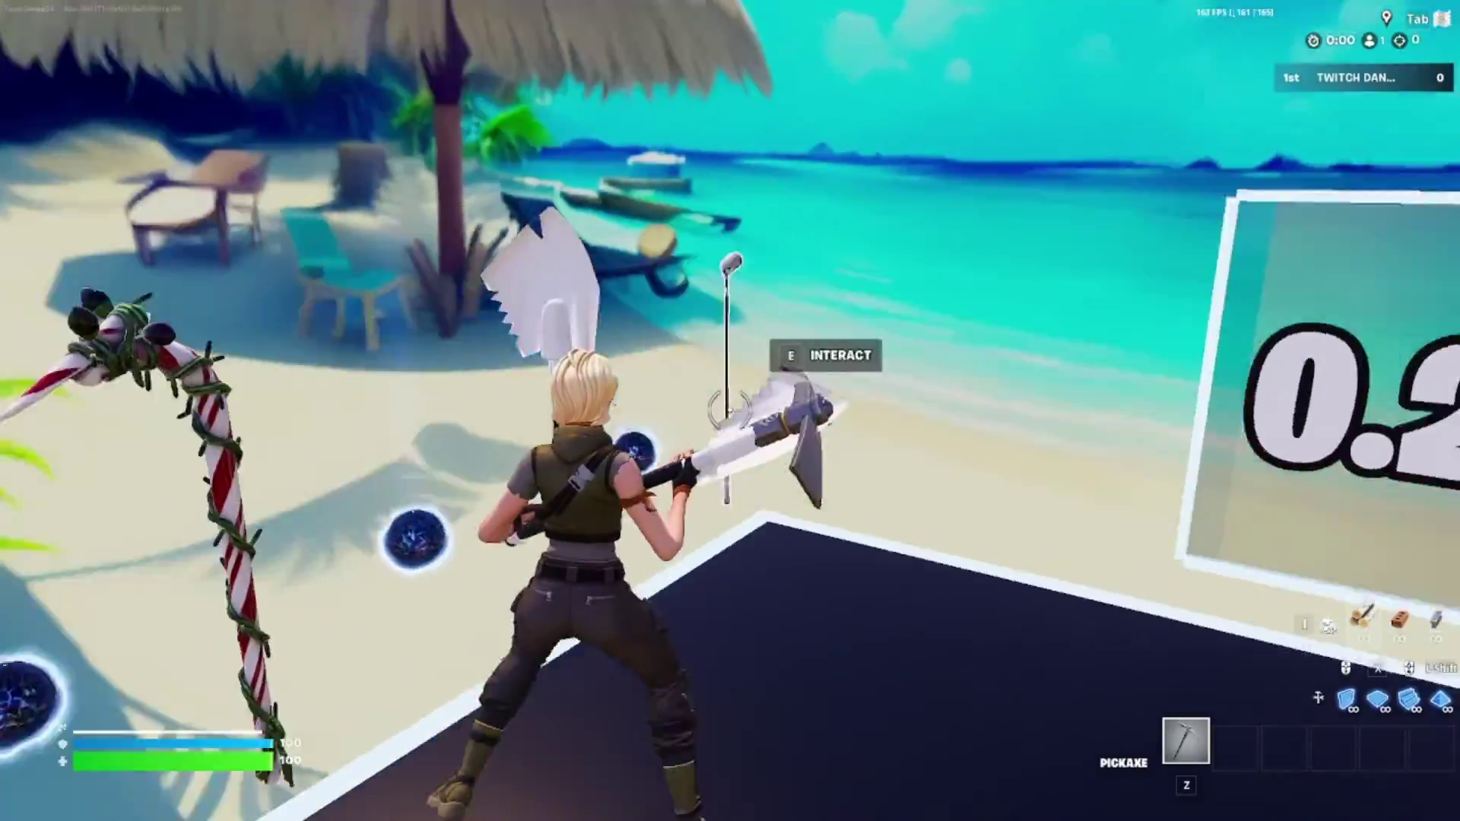
{"action": "key", "text": "e"}
Walk around the example map to examine the XP Awards board and the whole Music Player wall.
{"action": "key", "text": "w"}
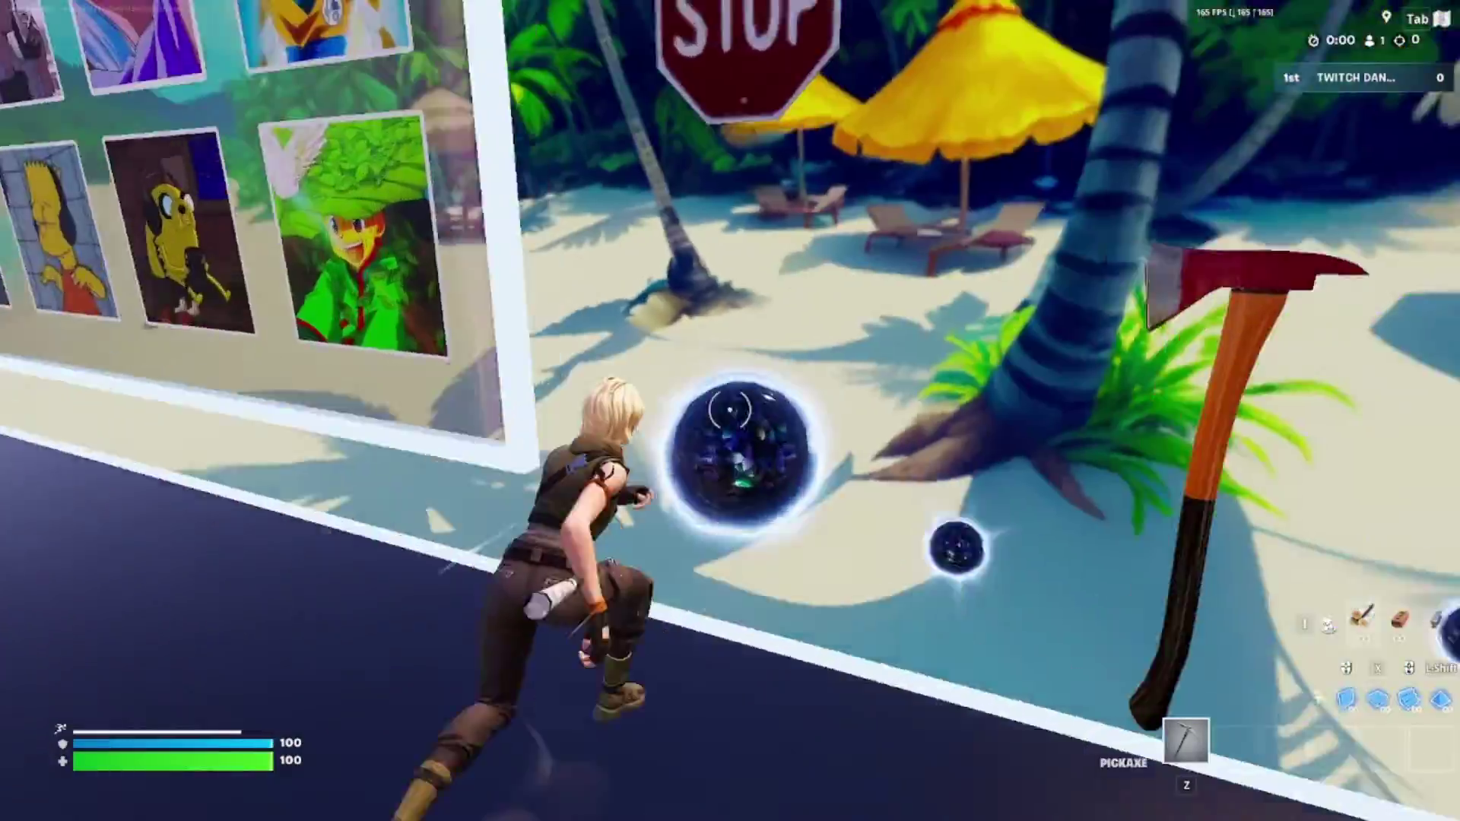
{"action": "key", "text": "w"}
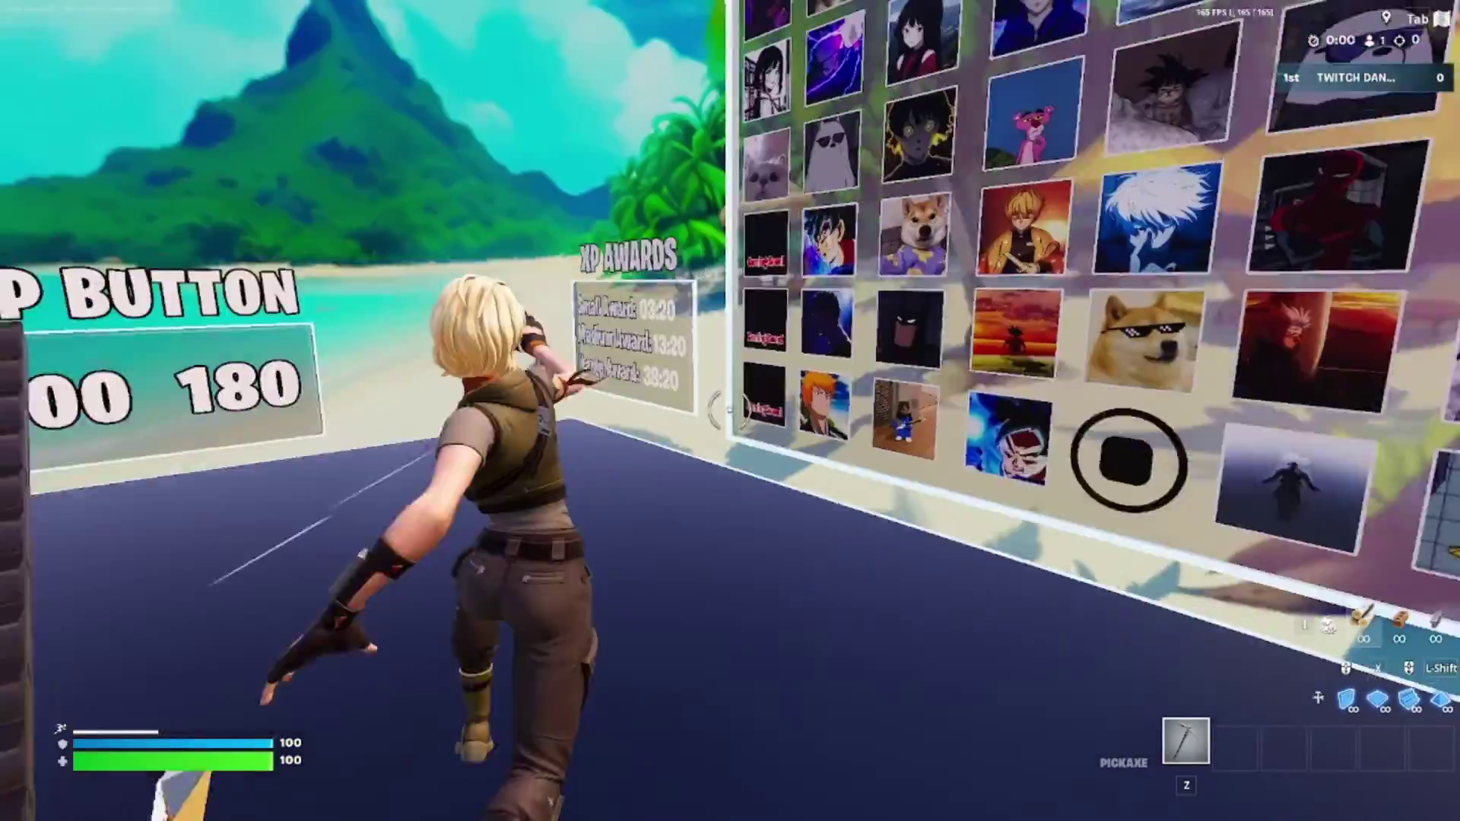
{"action": "key", "text": "w"}
{"action": "key", "text": "space"}
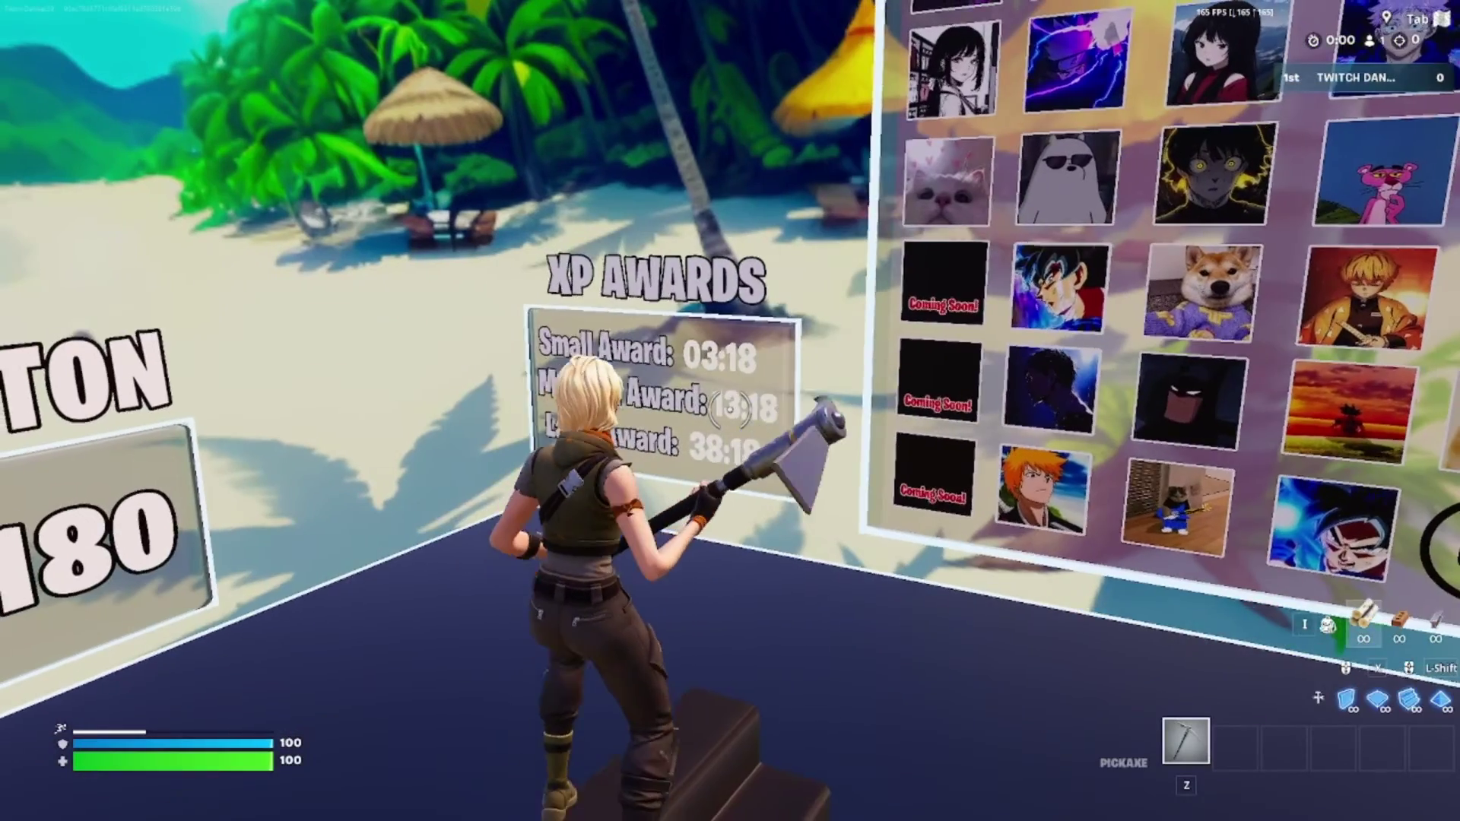
{"action": "key", "text": "w"}
{"action": "key", "text": "w"}
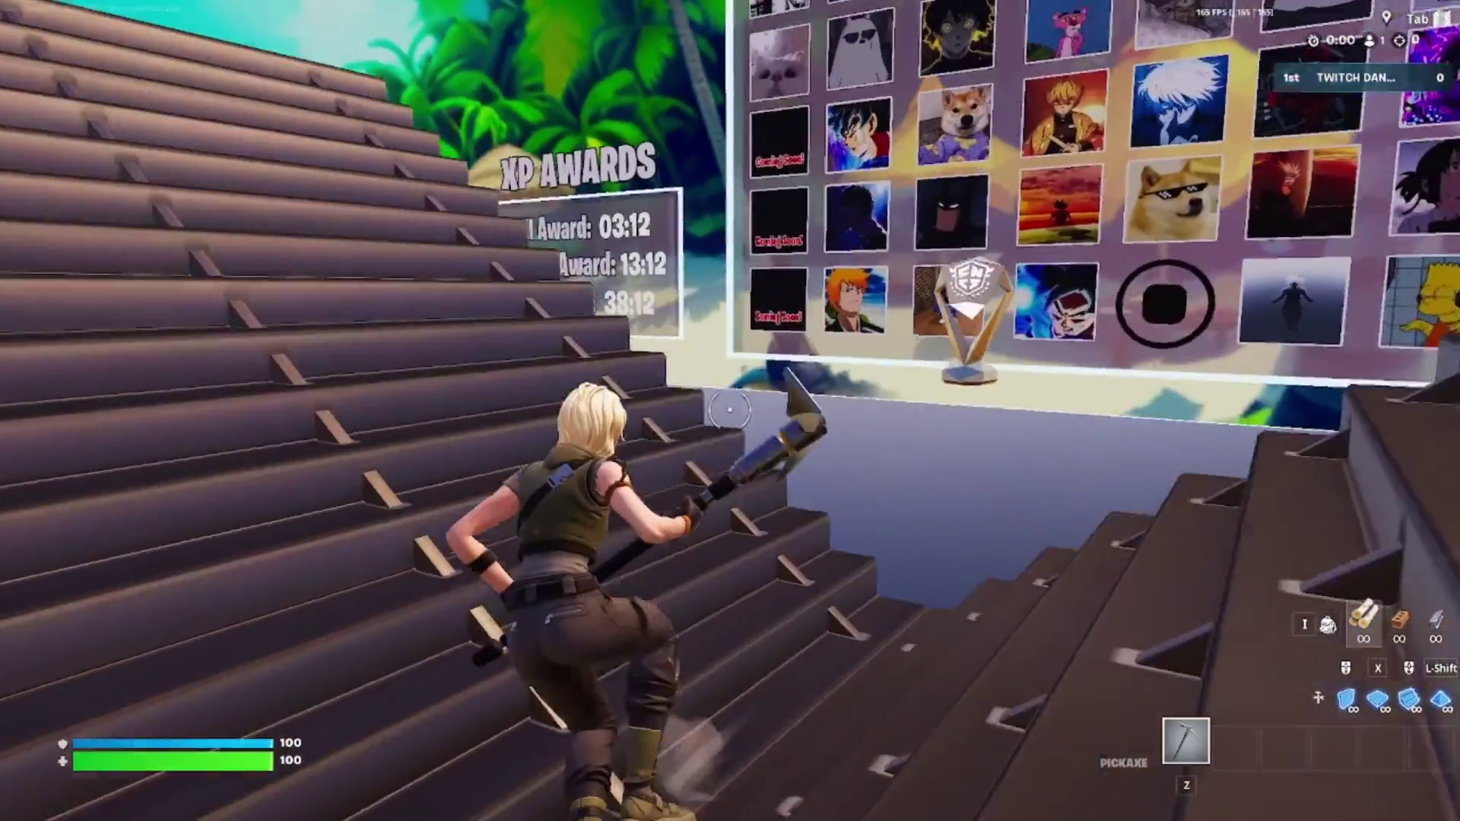
{"action": "key", "text": "w"}
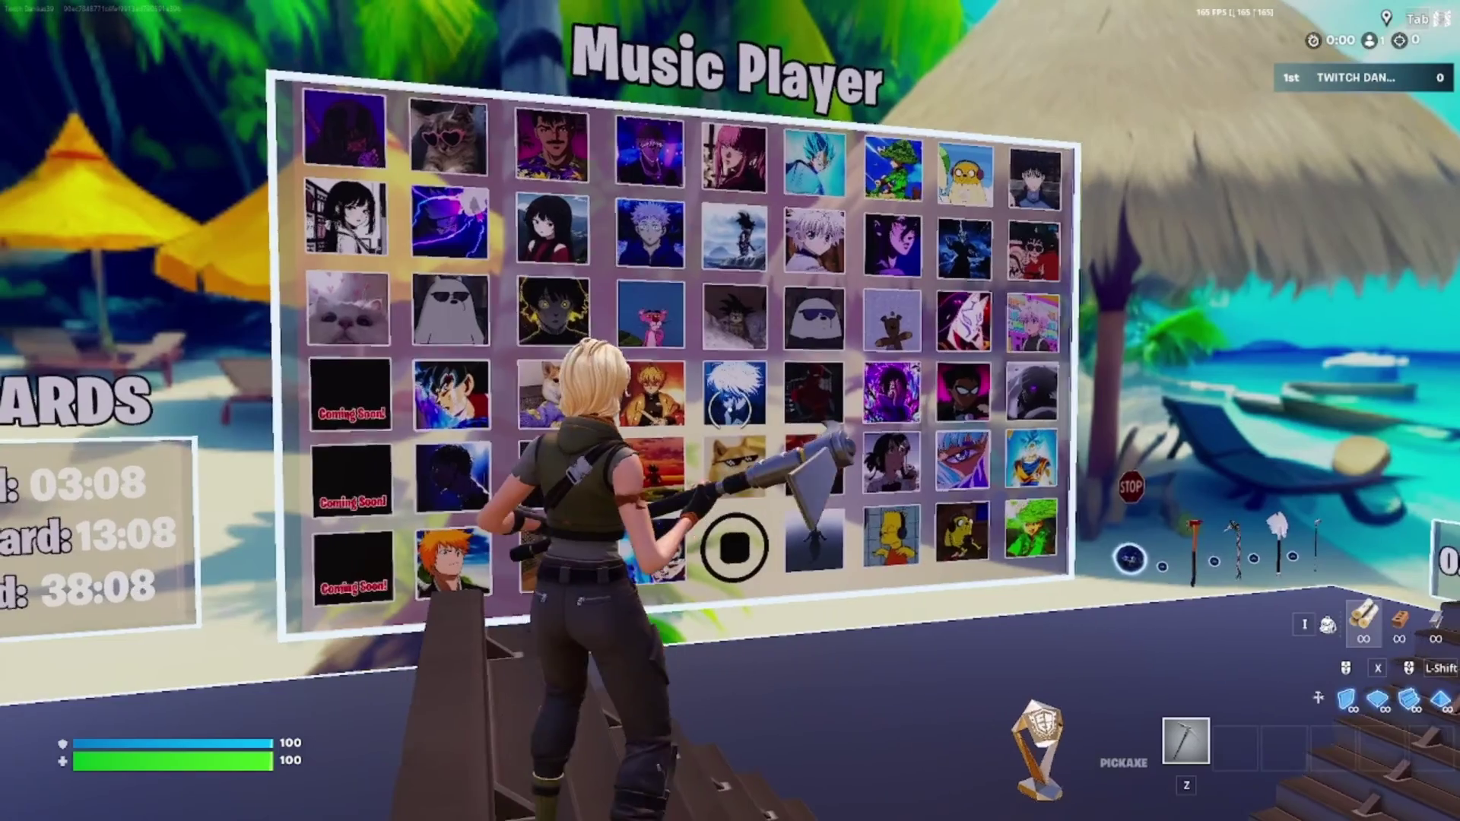
{"action": "key", "text": "d"}
{"action": "key", "text": "w"}
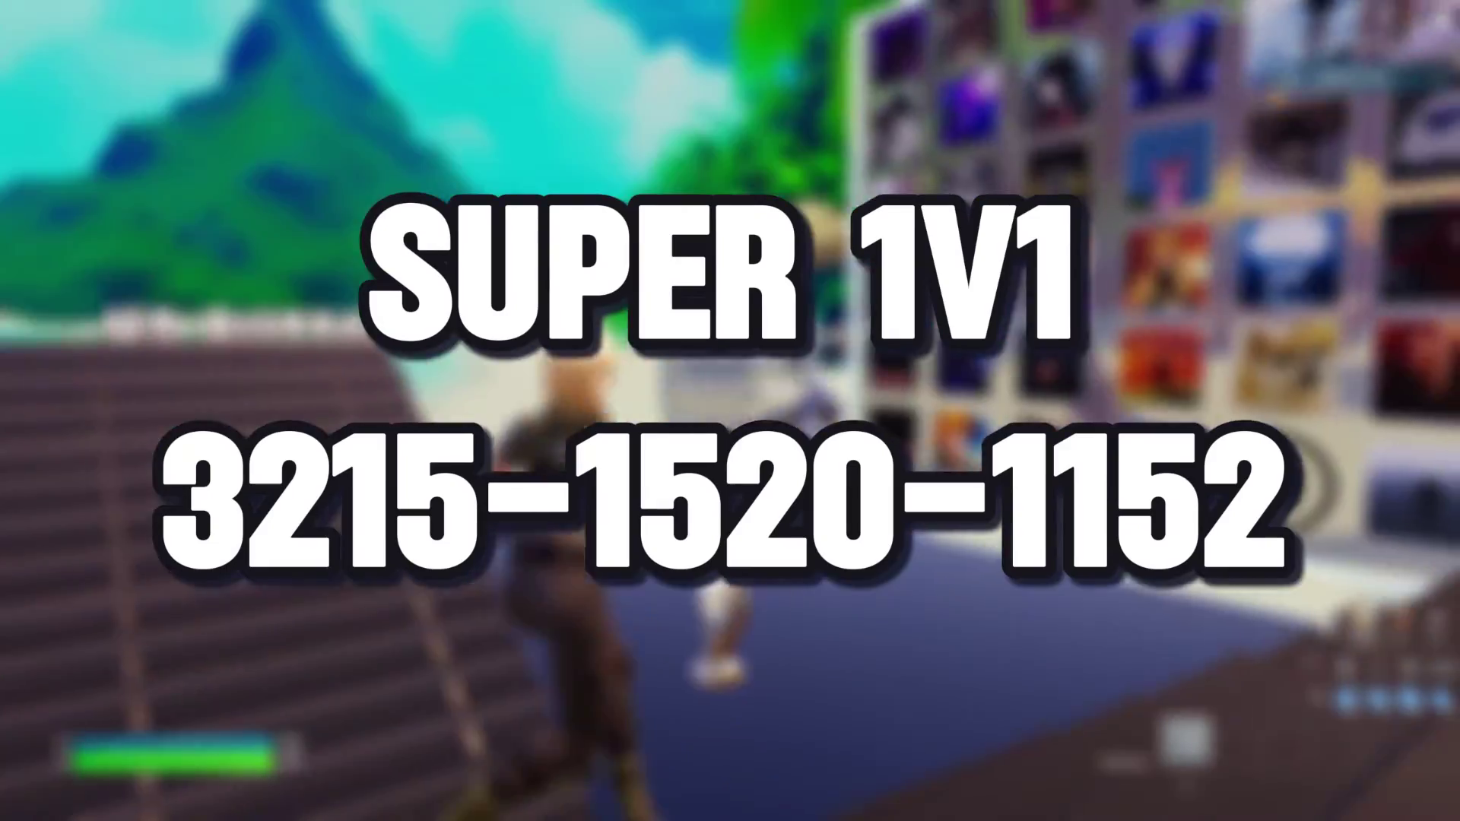
{"action": "key", "text": "w"}
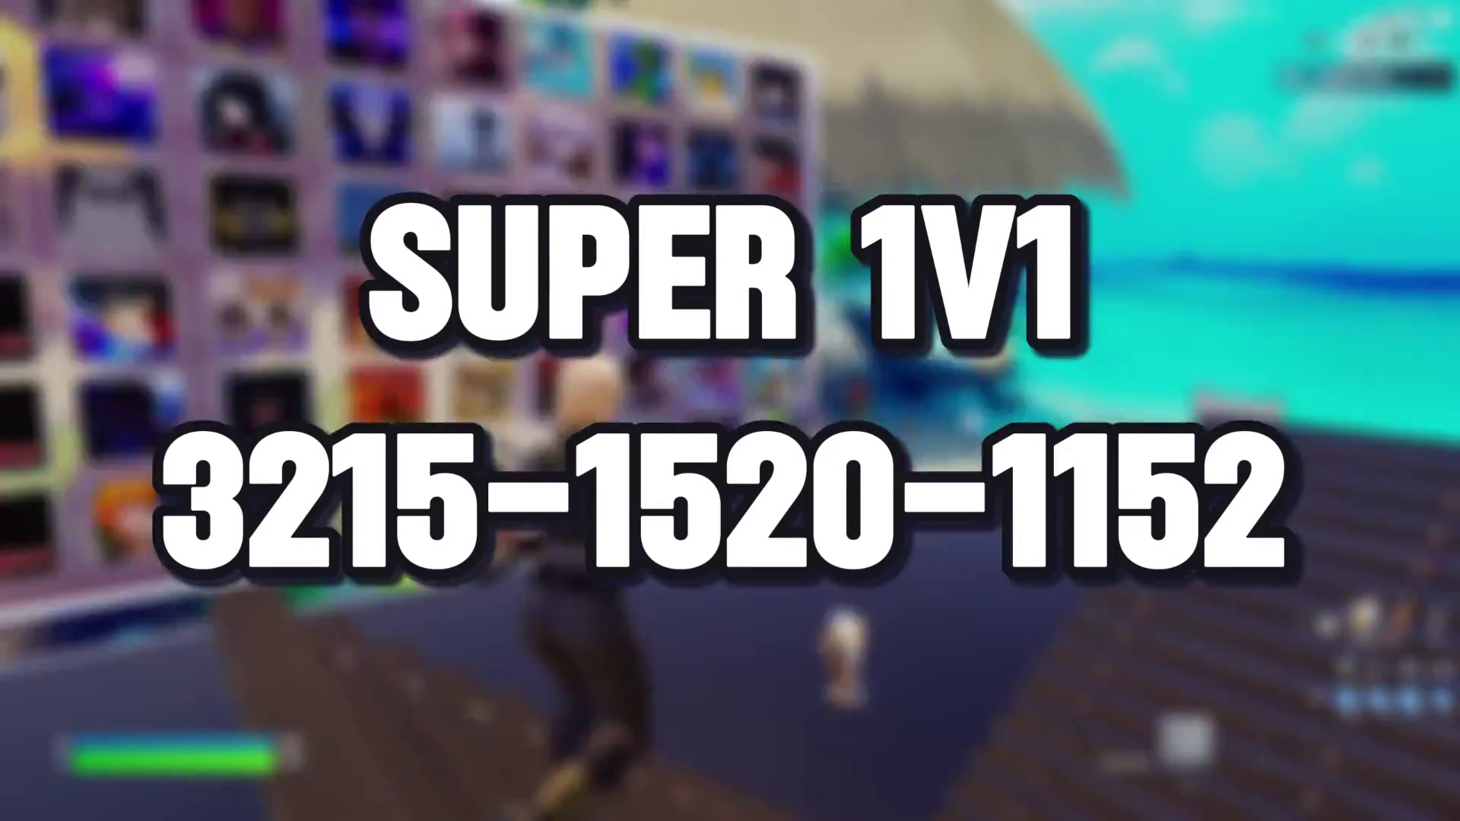